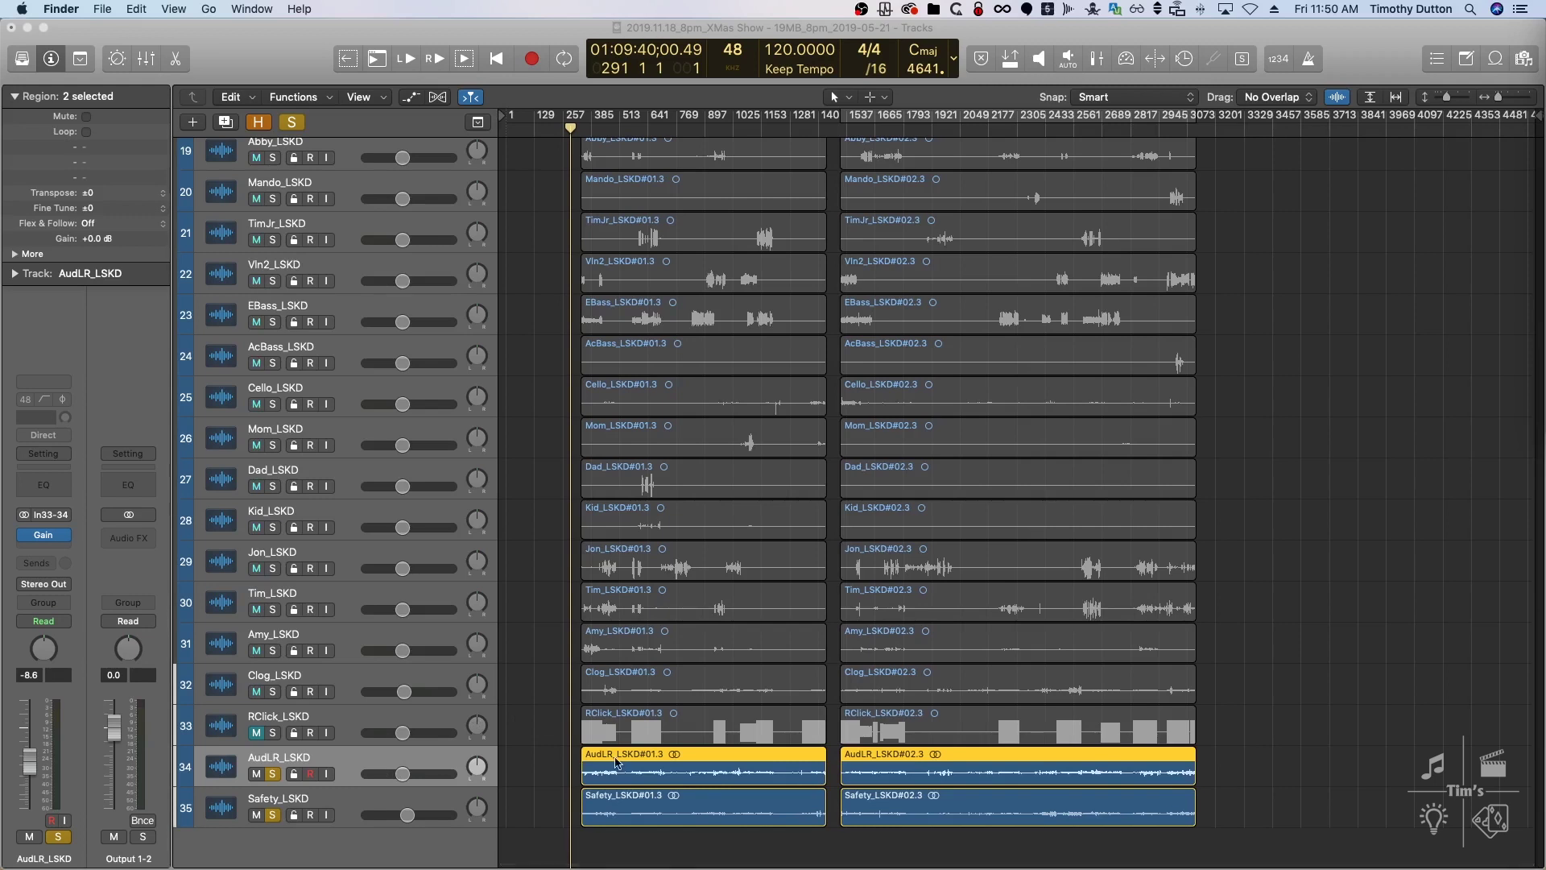
left_click(625, 800)
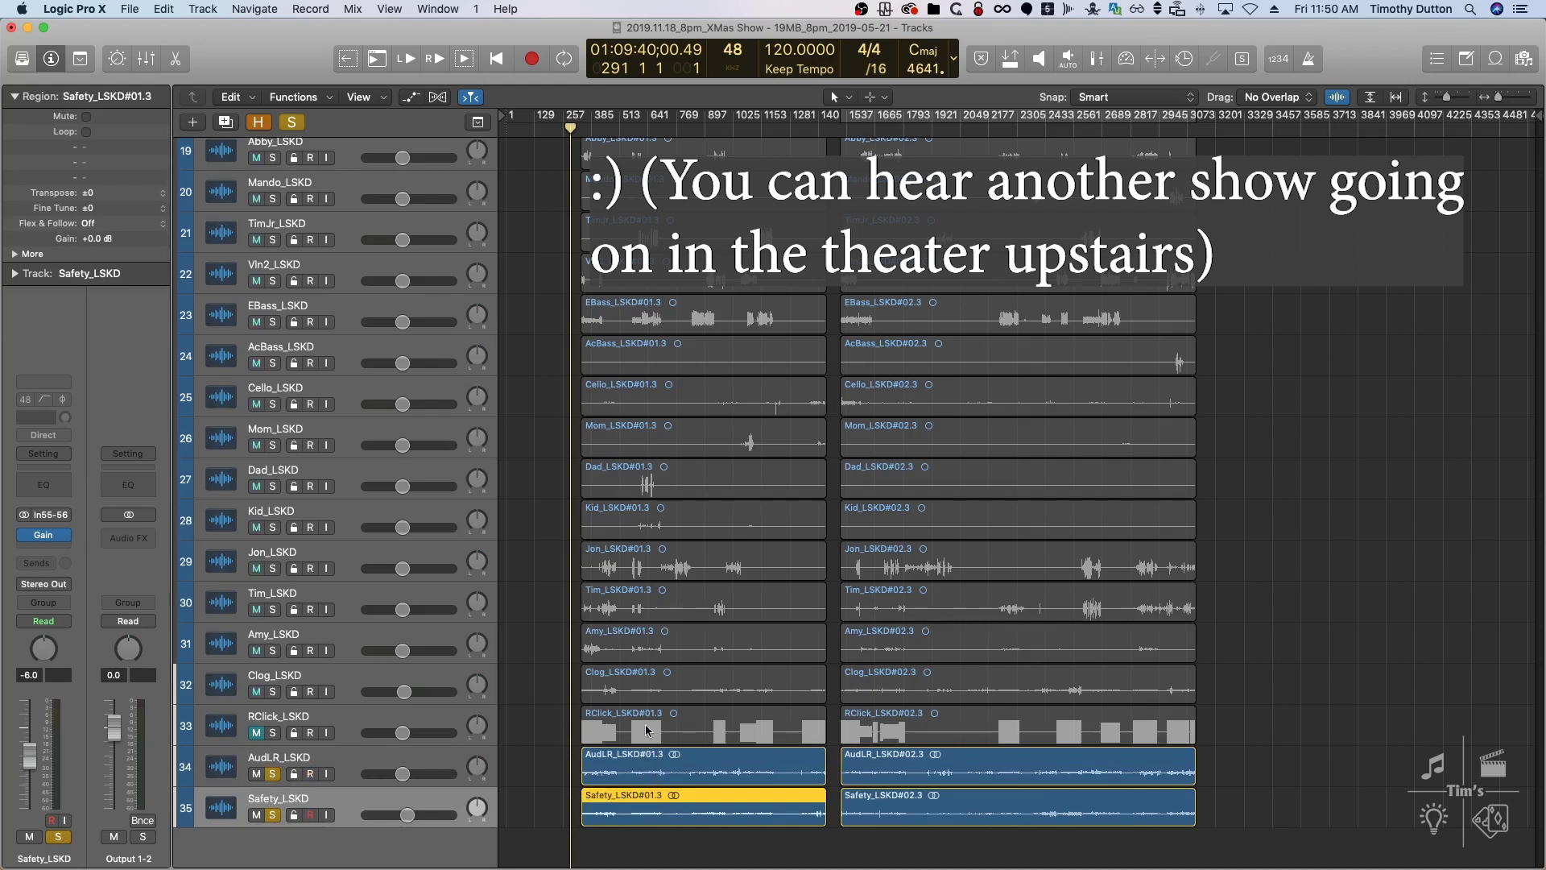
left_click(645, 719)
left_click(641, 762)
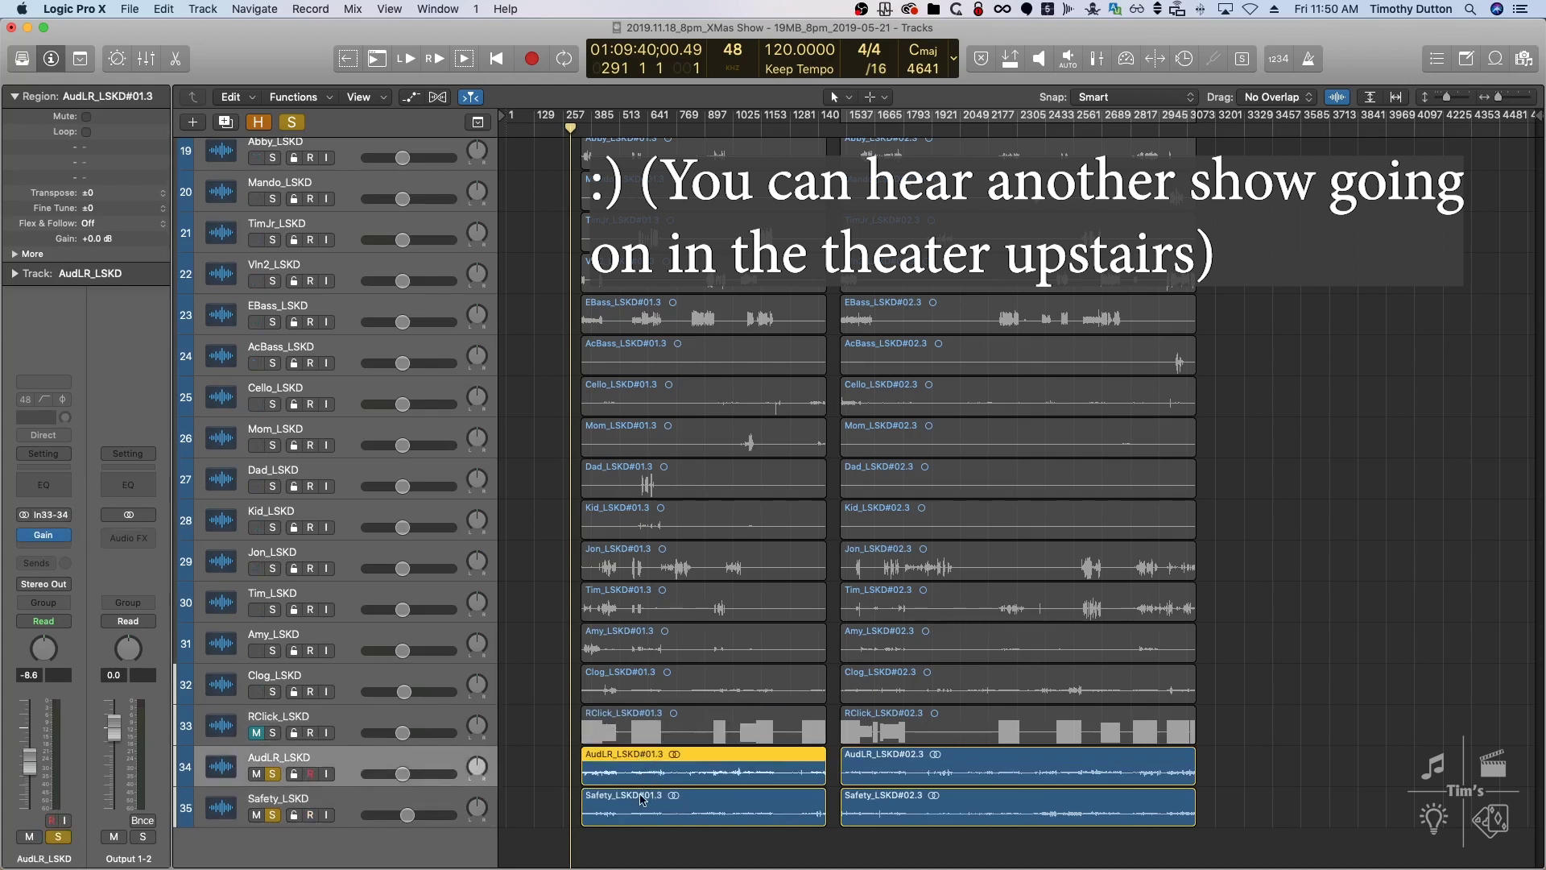
left_click(644, 797)
left_click(645, 762)
Group the AudLR_LSKD and Safety_LSKD tracks into a summing track stack and name it Ref Mix
left_click(644, 795)
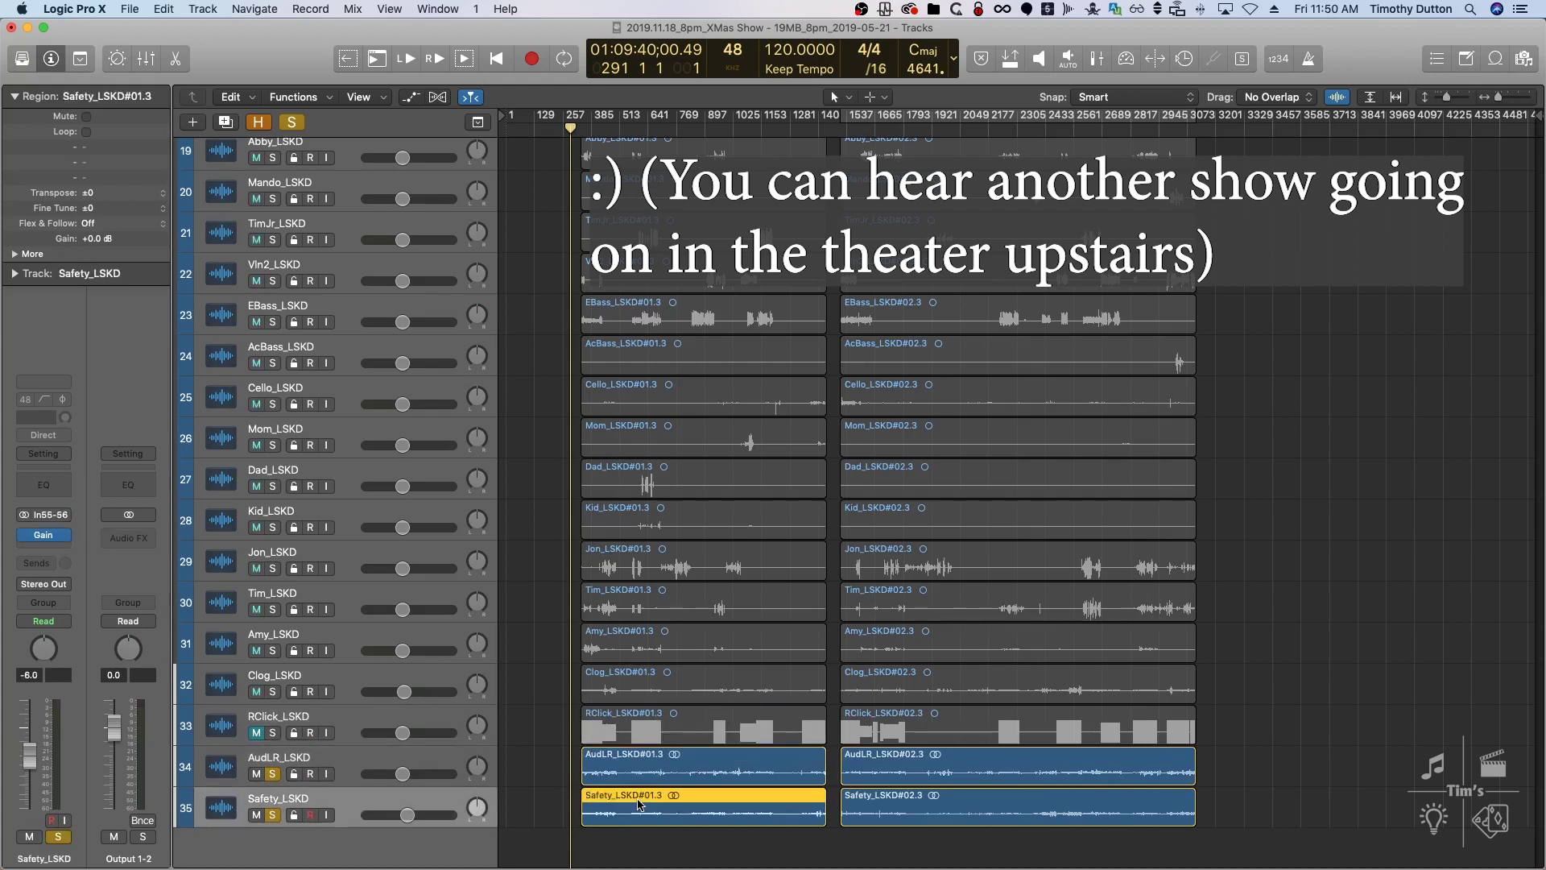
left_click(360, 765, "shift")
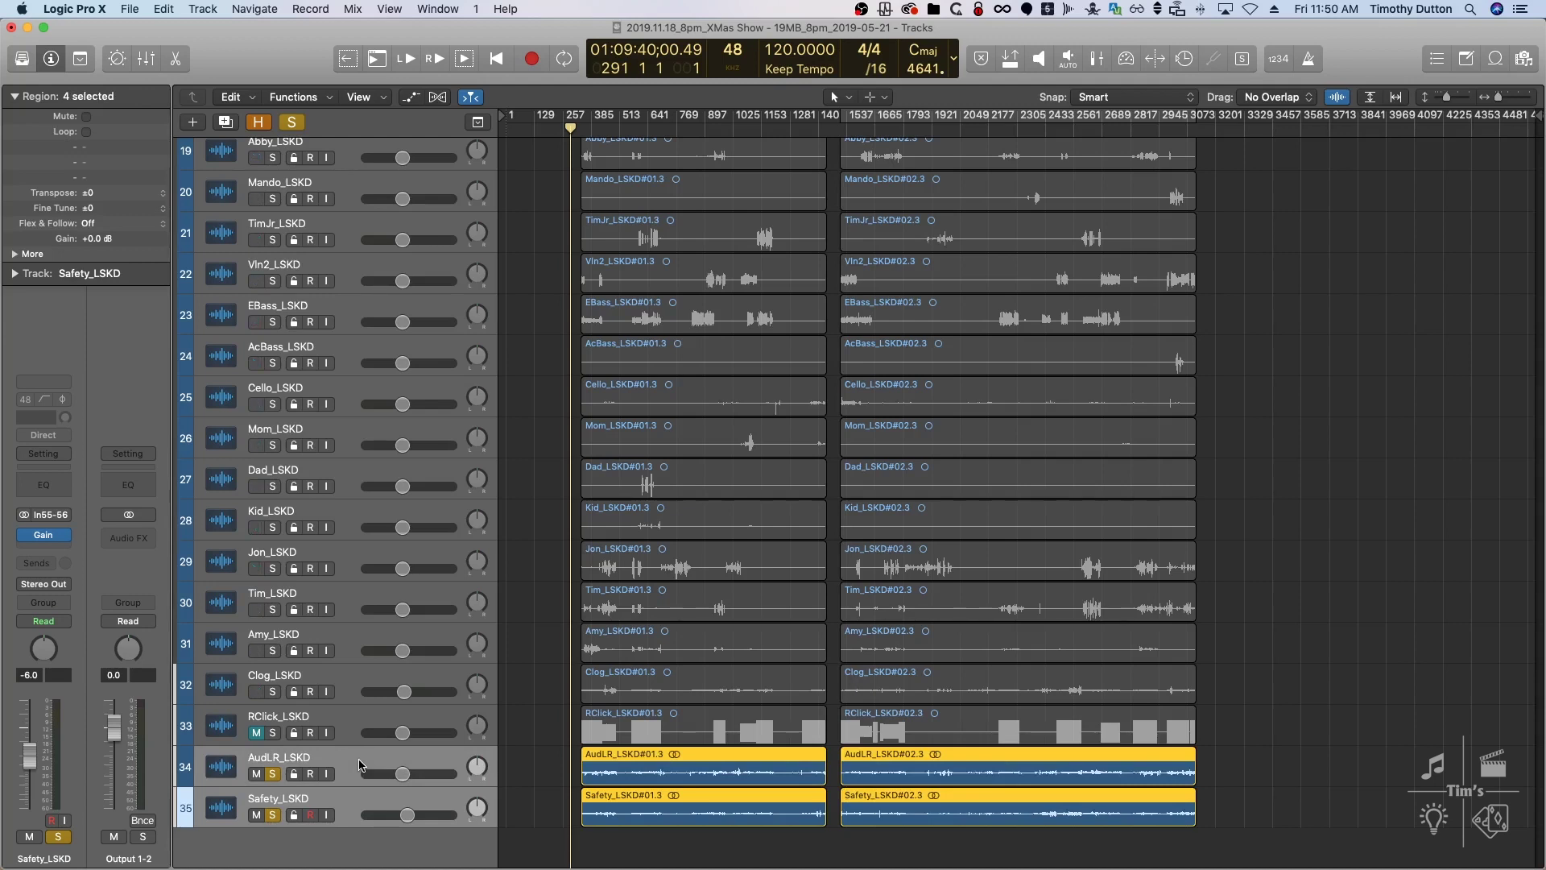
key("super+shift+d")
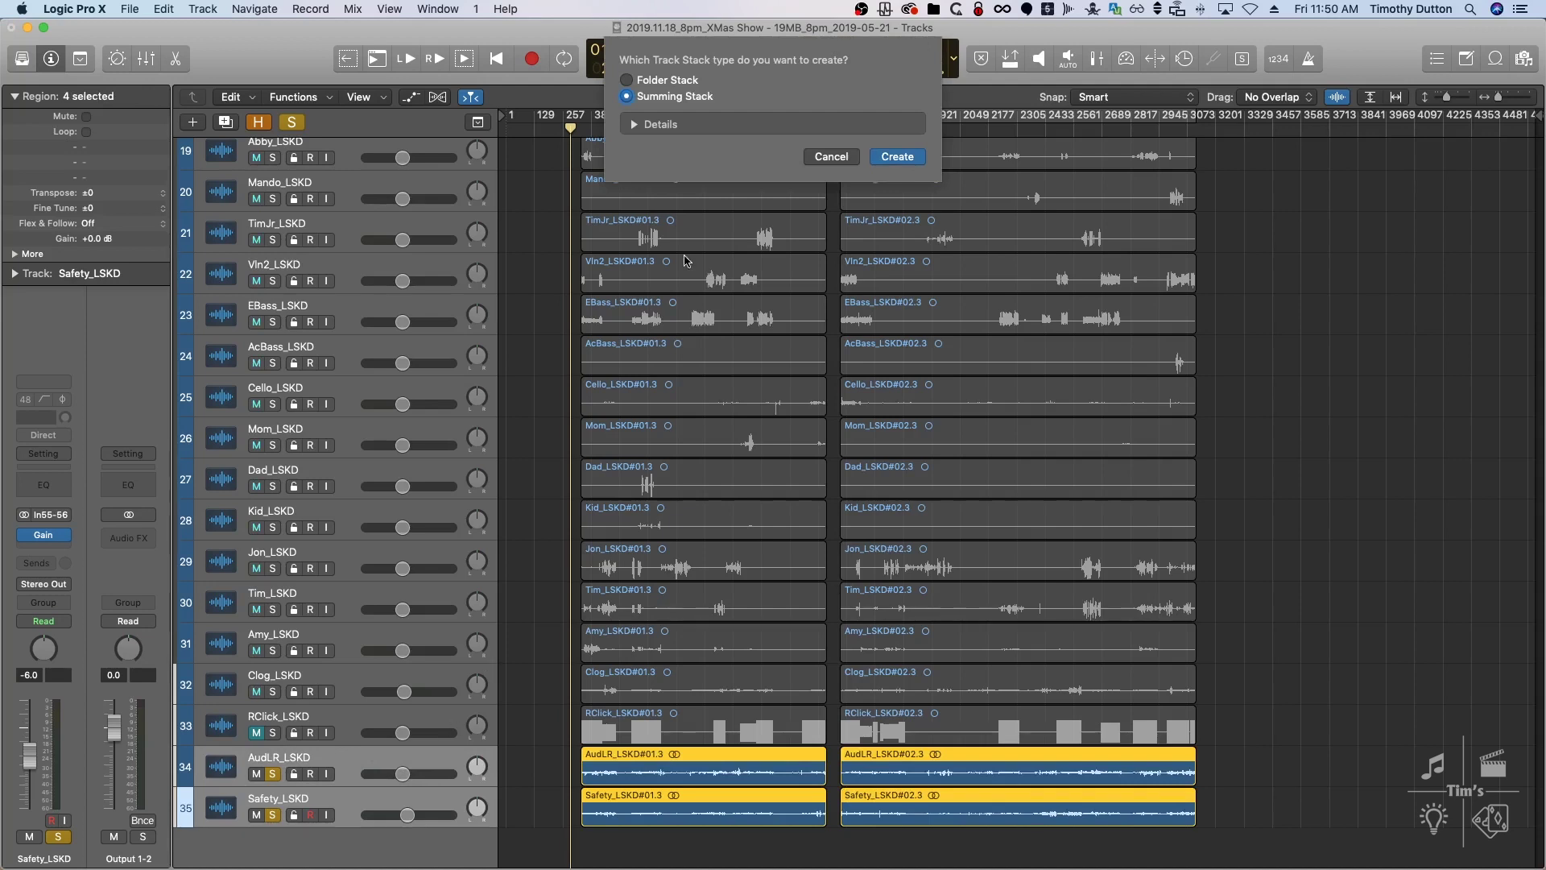
key("Return")
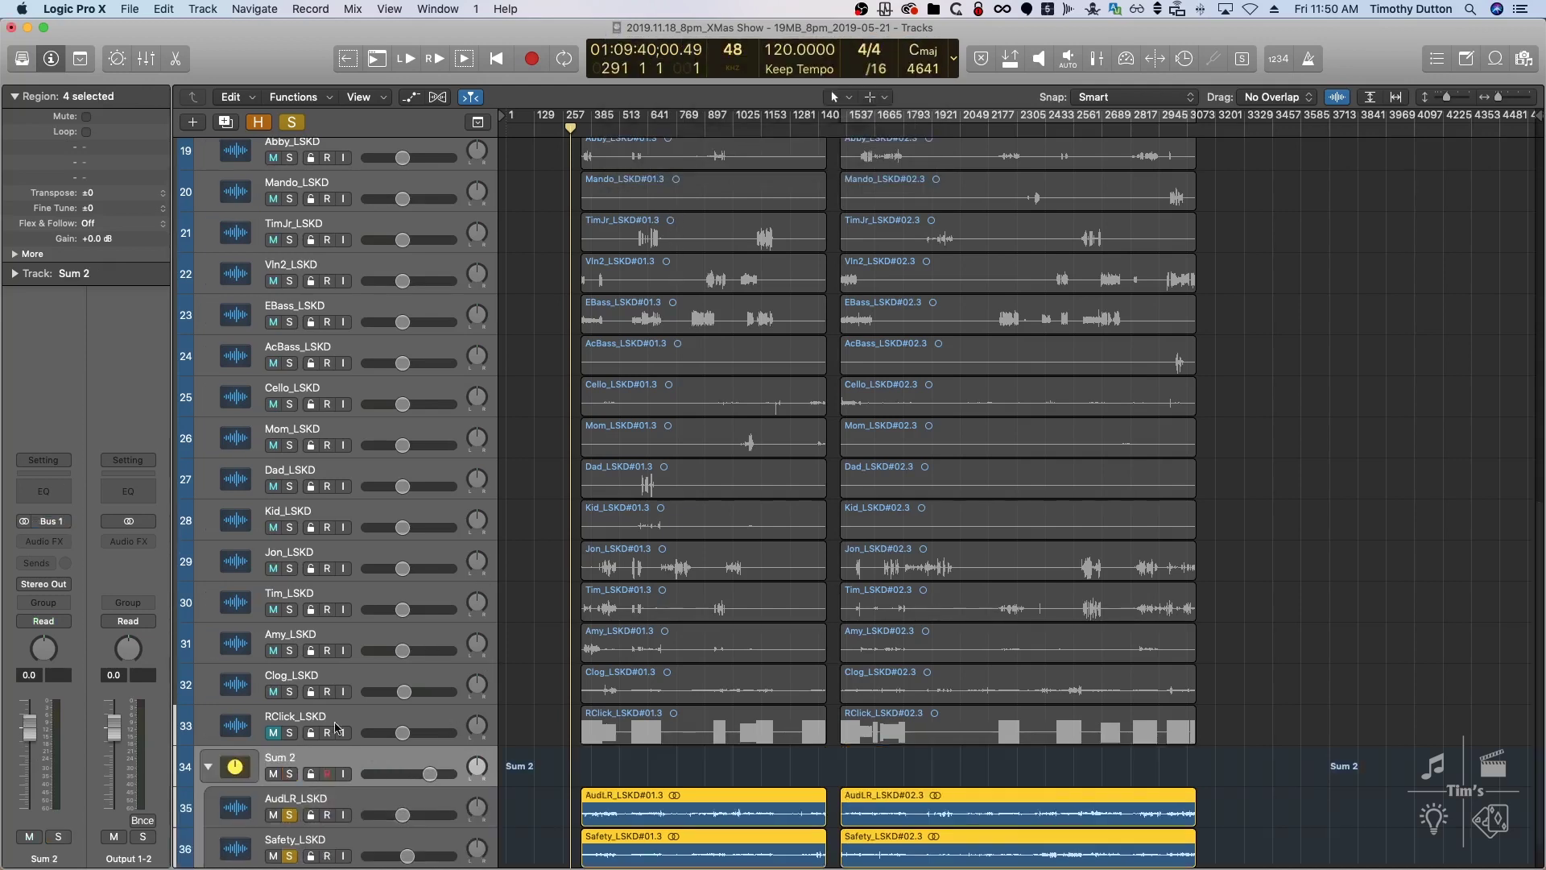
double_click(291, 755)
type("Ref Mix")
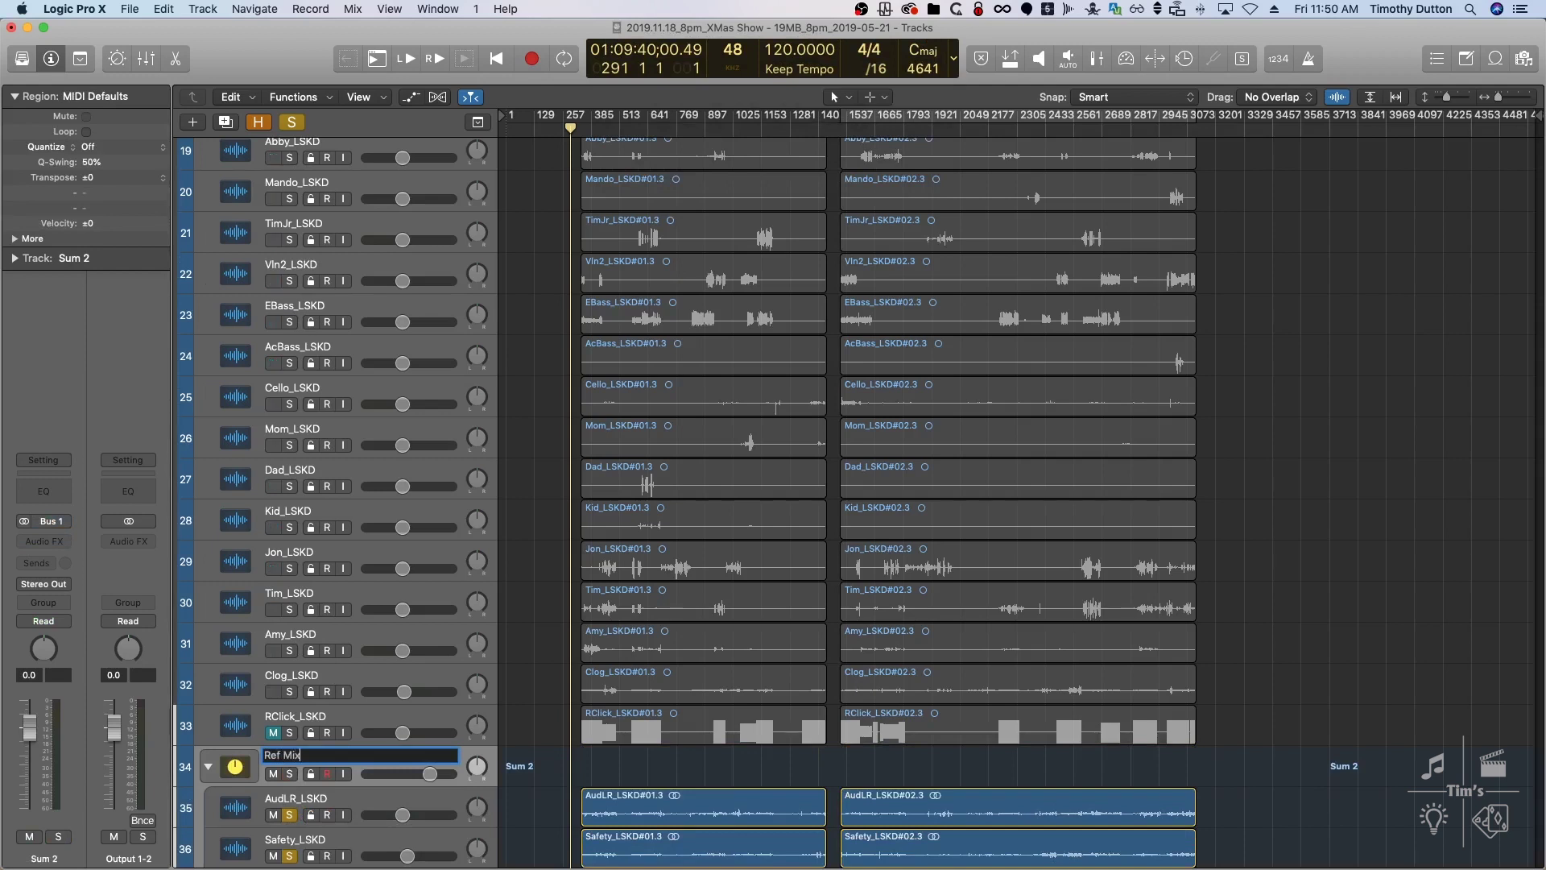
key("Return")
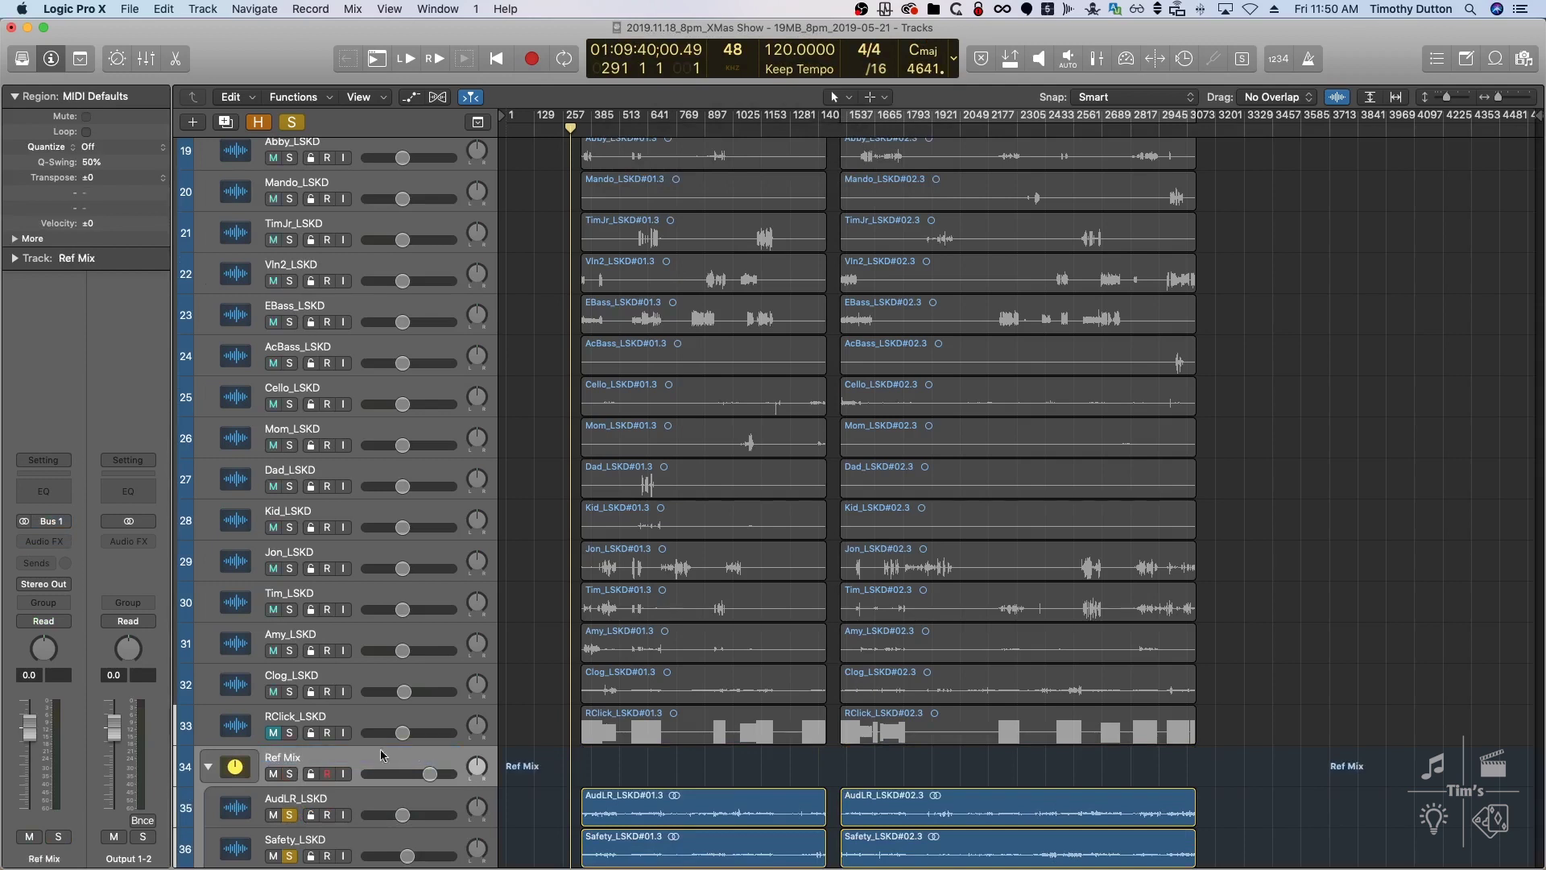
Load the user channel strip setting 19MO_Ref_Mix on the Ref Mix stack
scroll(553, 711, "down", 1)
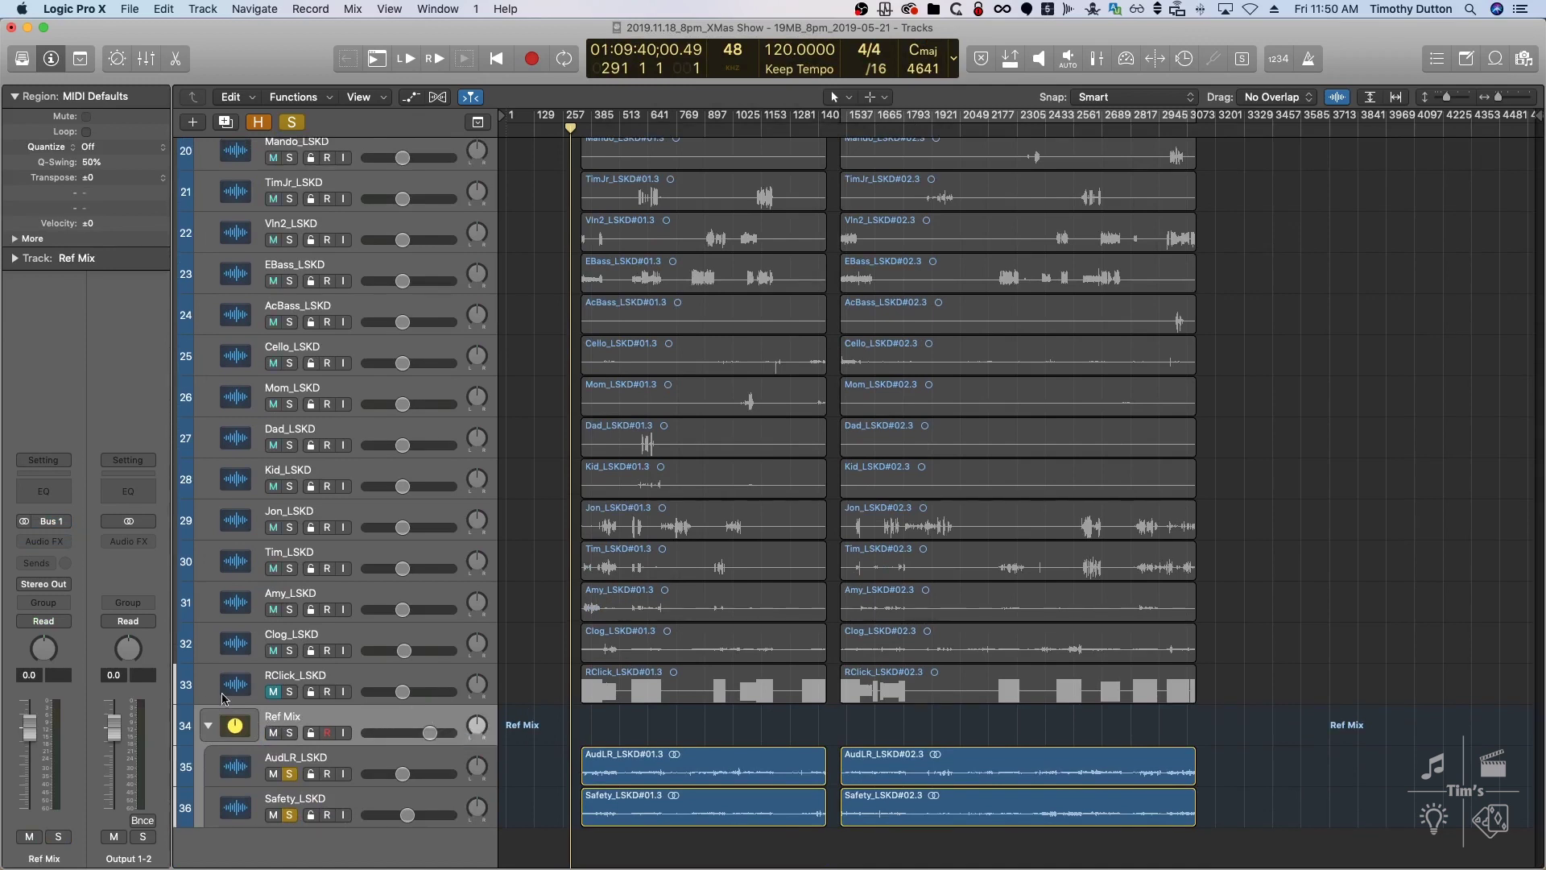
left_click(45, 460)
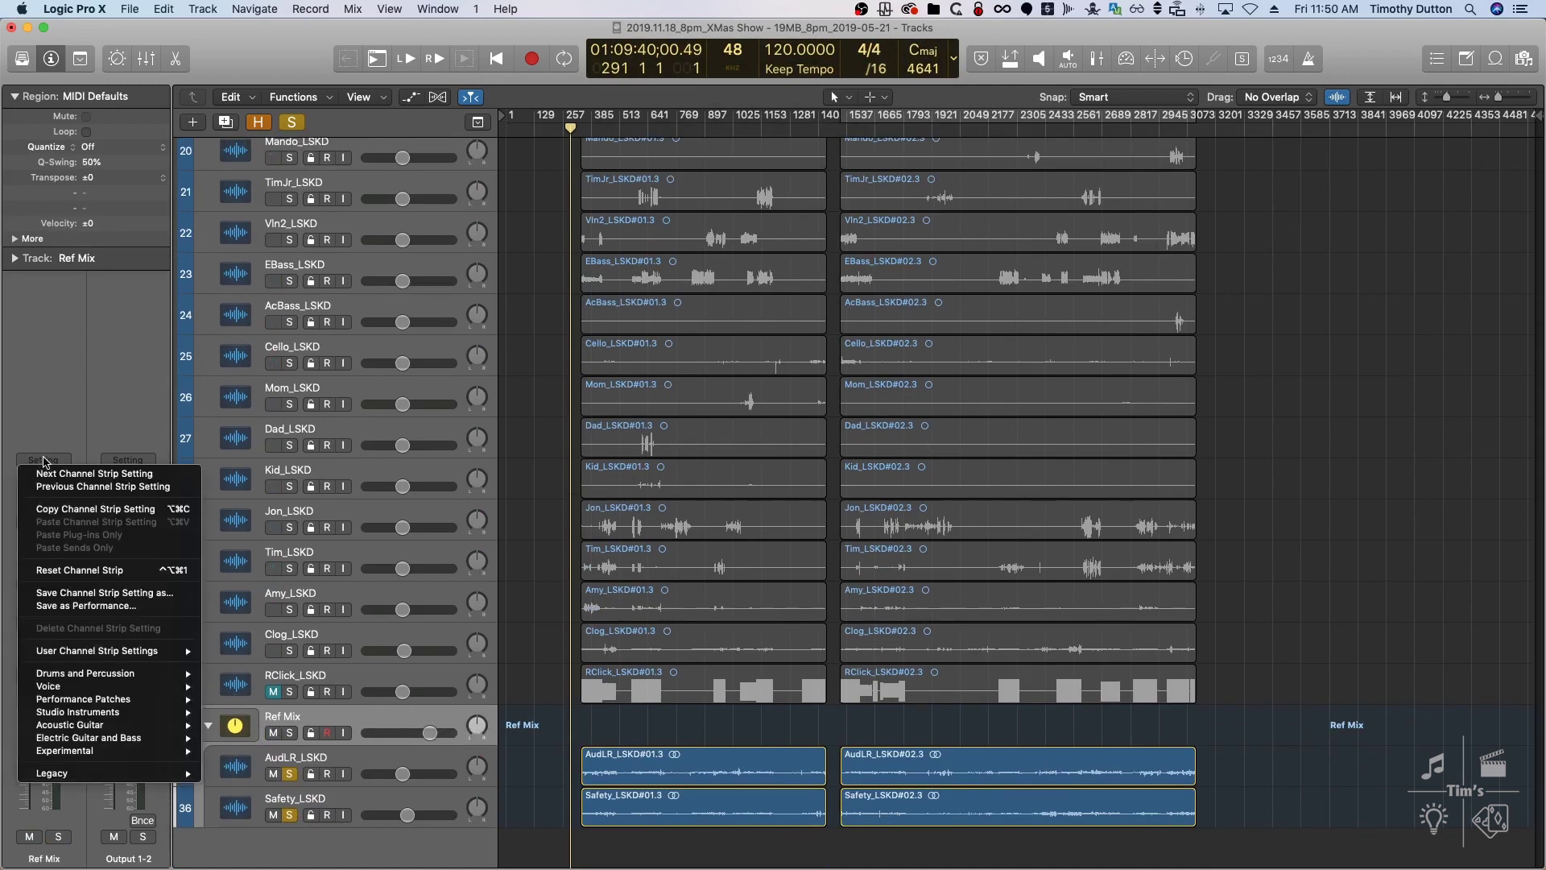
mouse_move(88, 656)
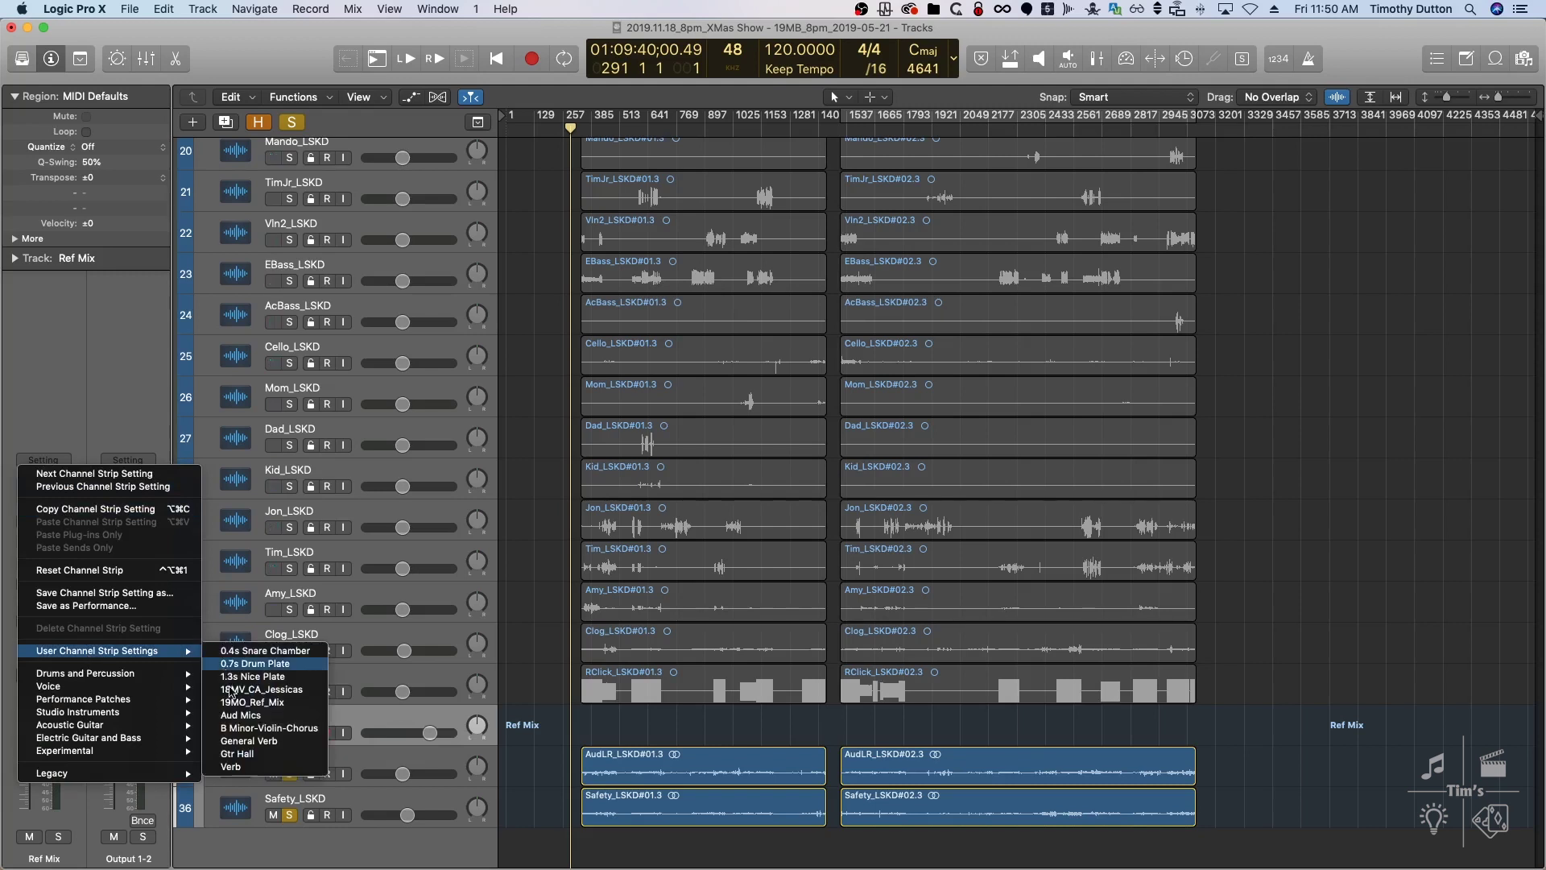
left_click(266, 702)
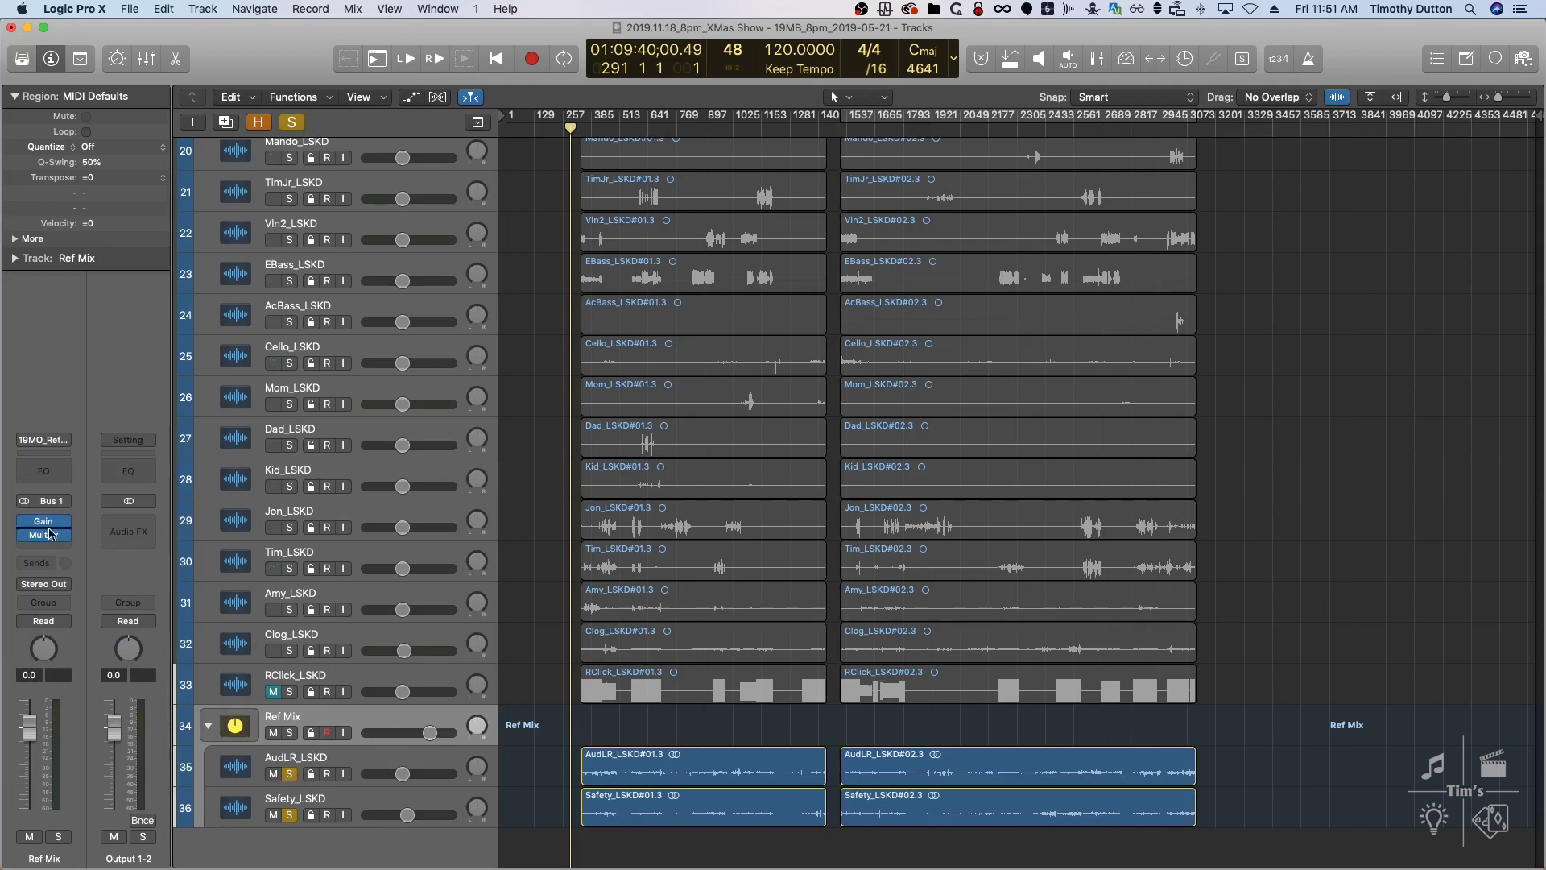
Load the channel strip setting 19MO_Ref_Aud on the AudLR_LSKD track
left_click(361, 761)
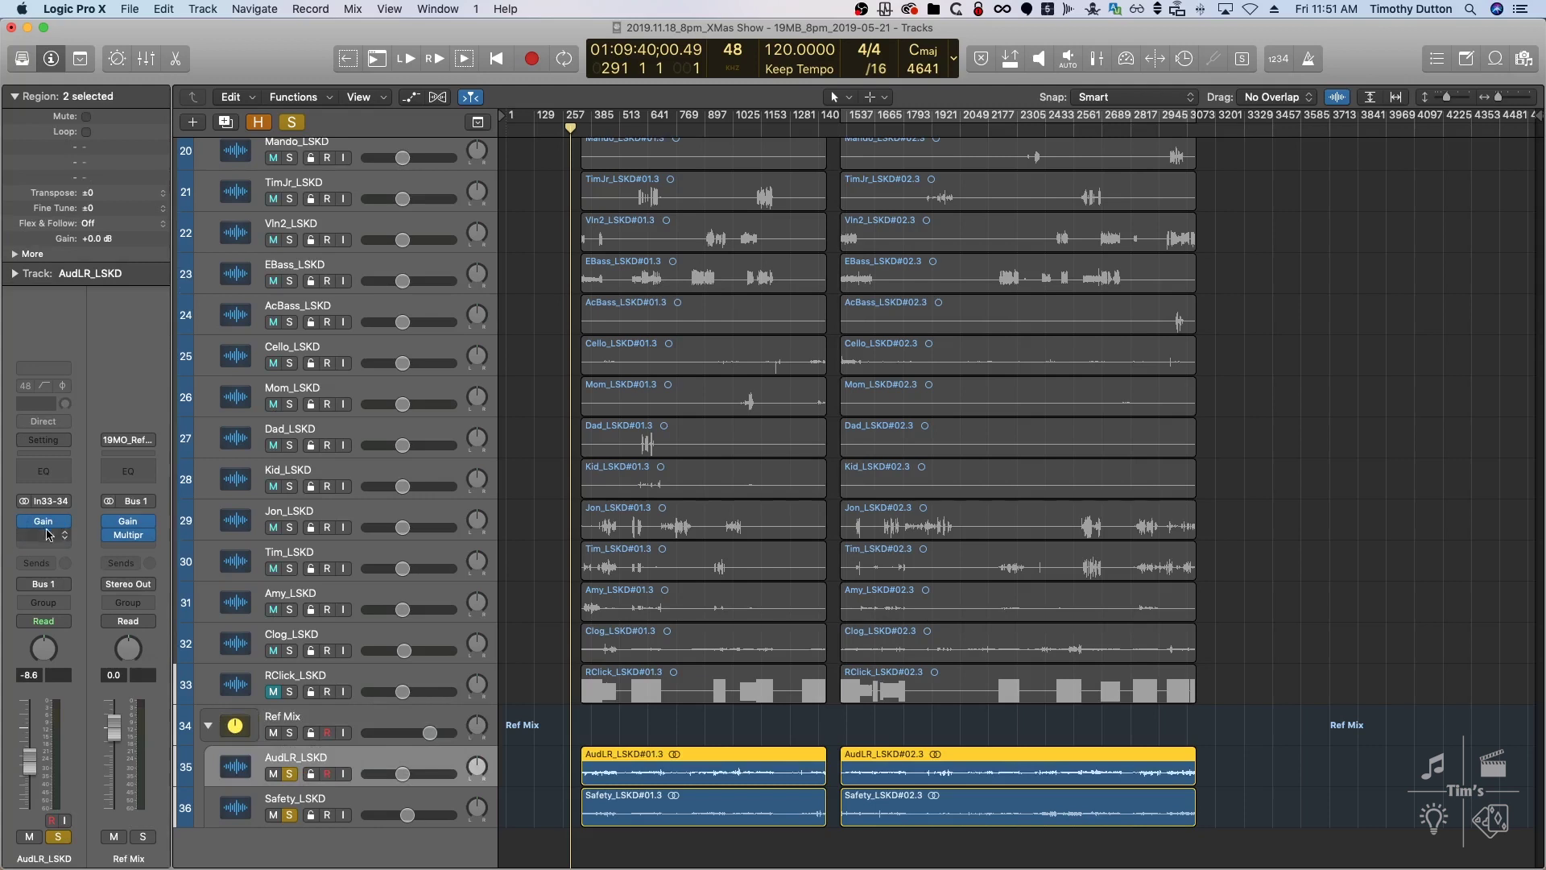
left_click(43, 441)
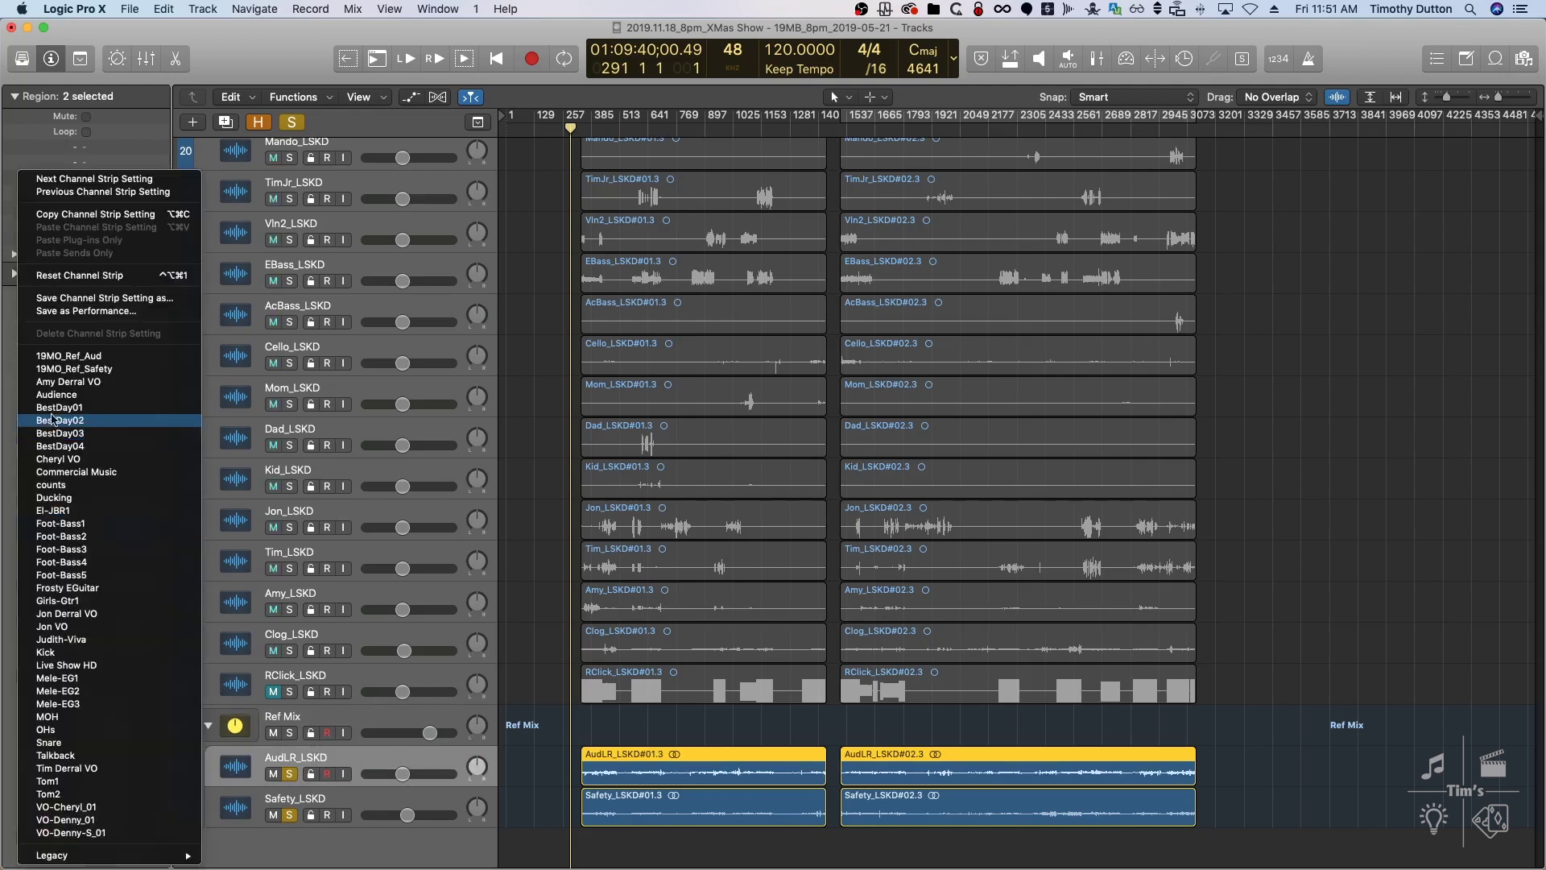
left_click(68, 355)
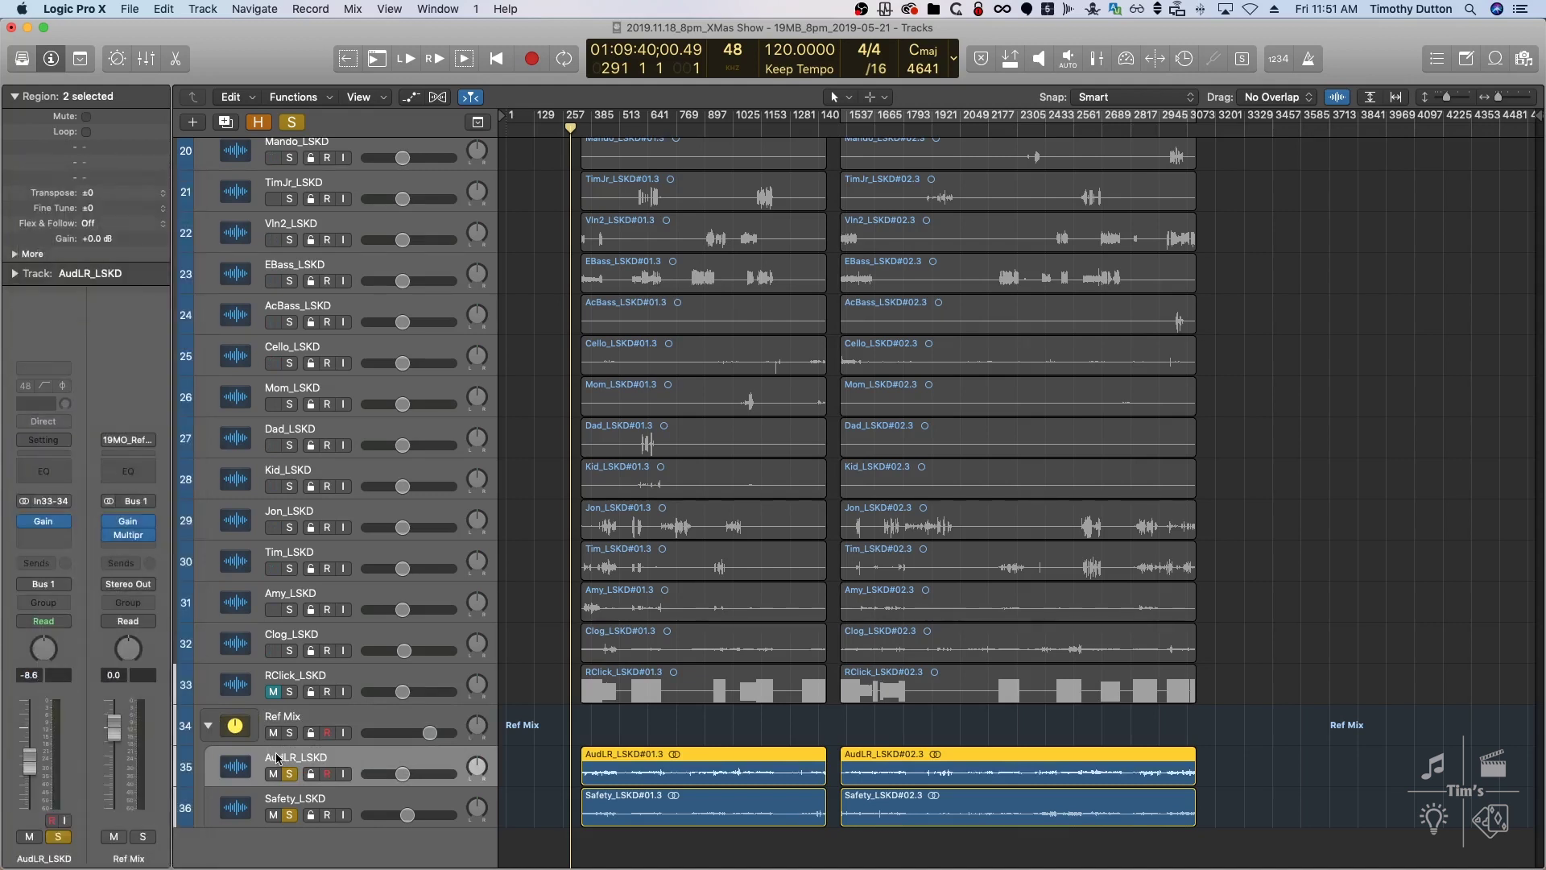
Load the channel strip setting 19MO_Ref_Safety on the Safety_LSKD track
left_click(364, 799)
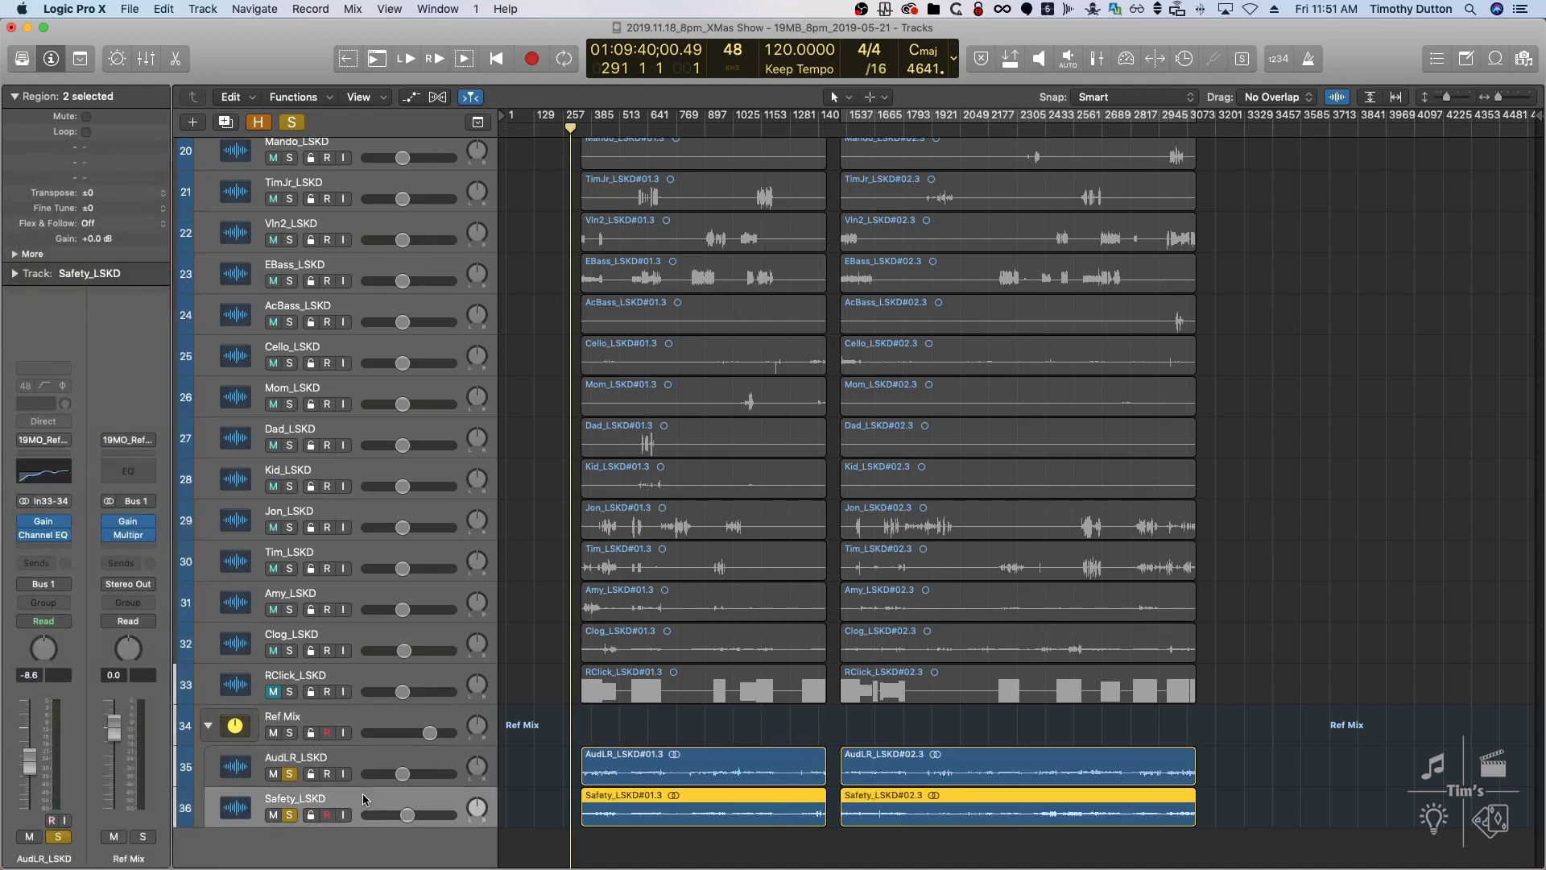
left_click(45, 441)
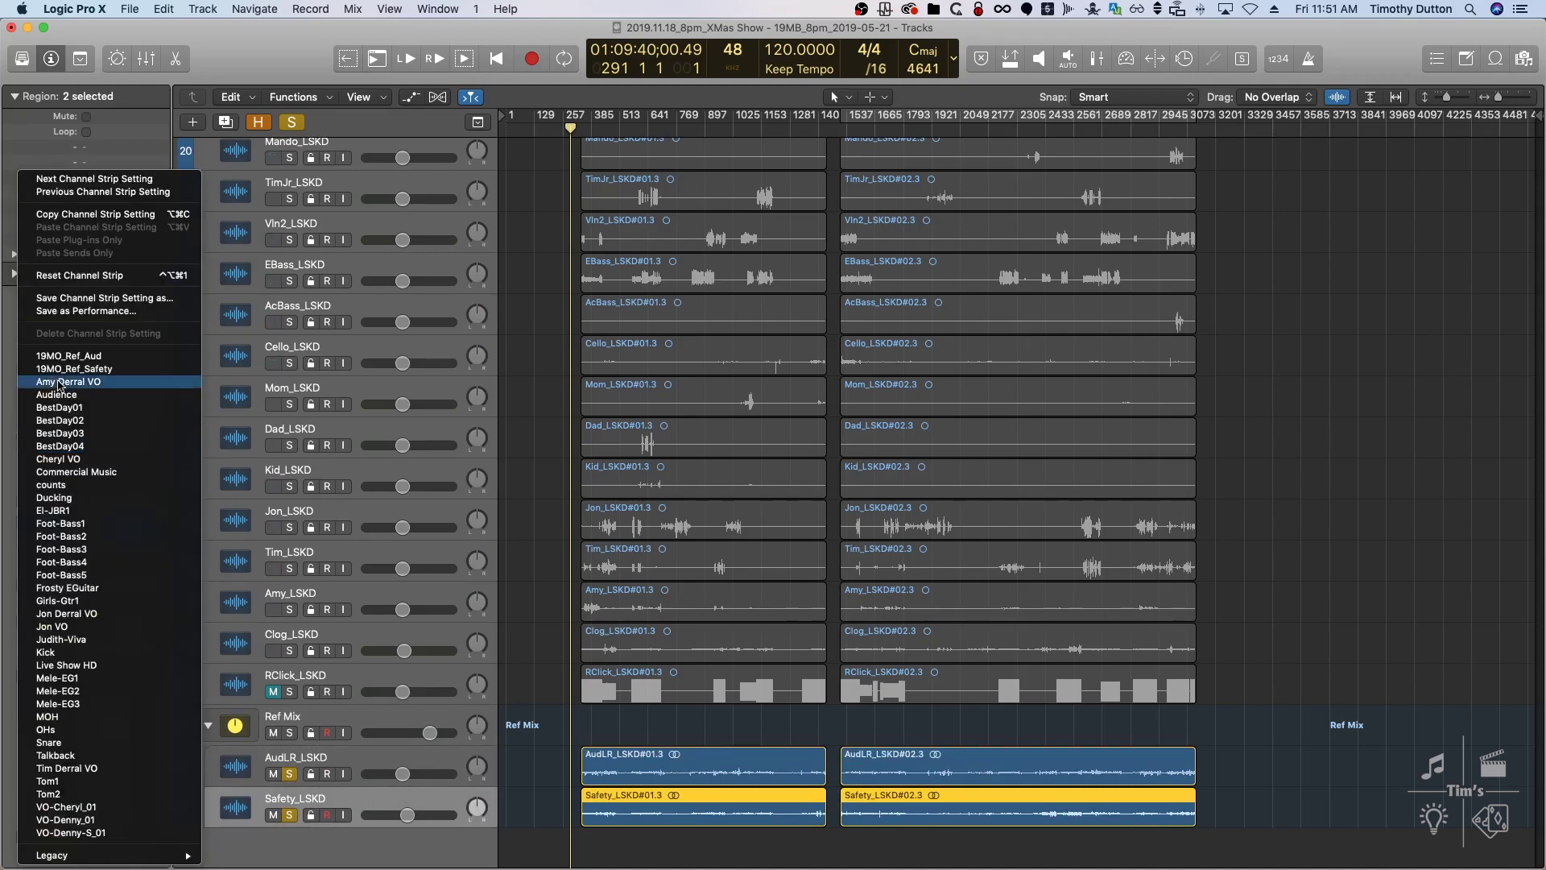
left_click(87, 370)
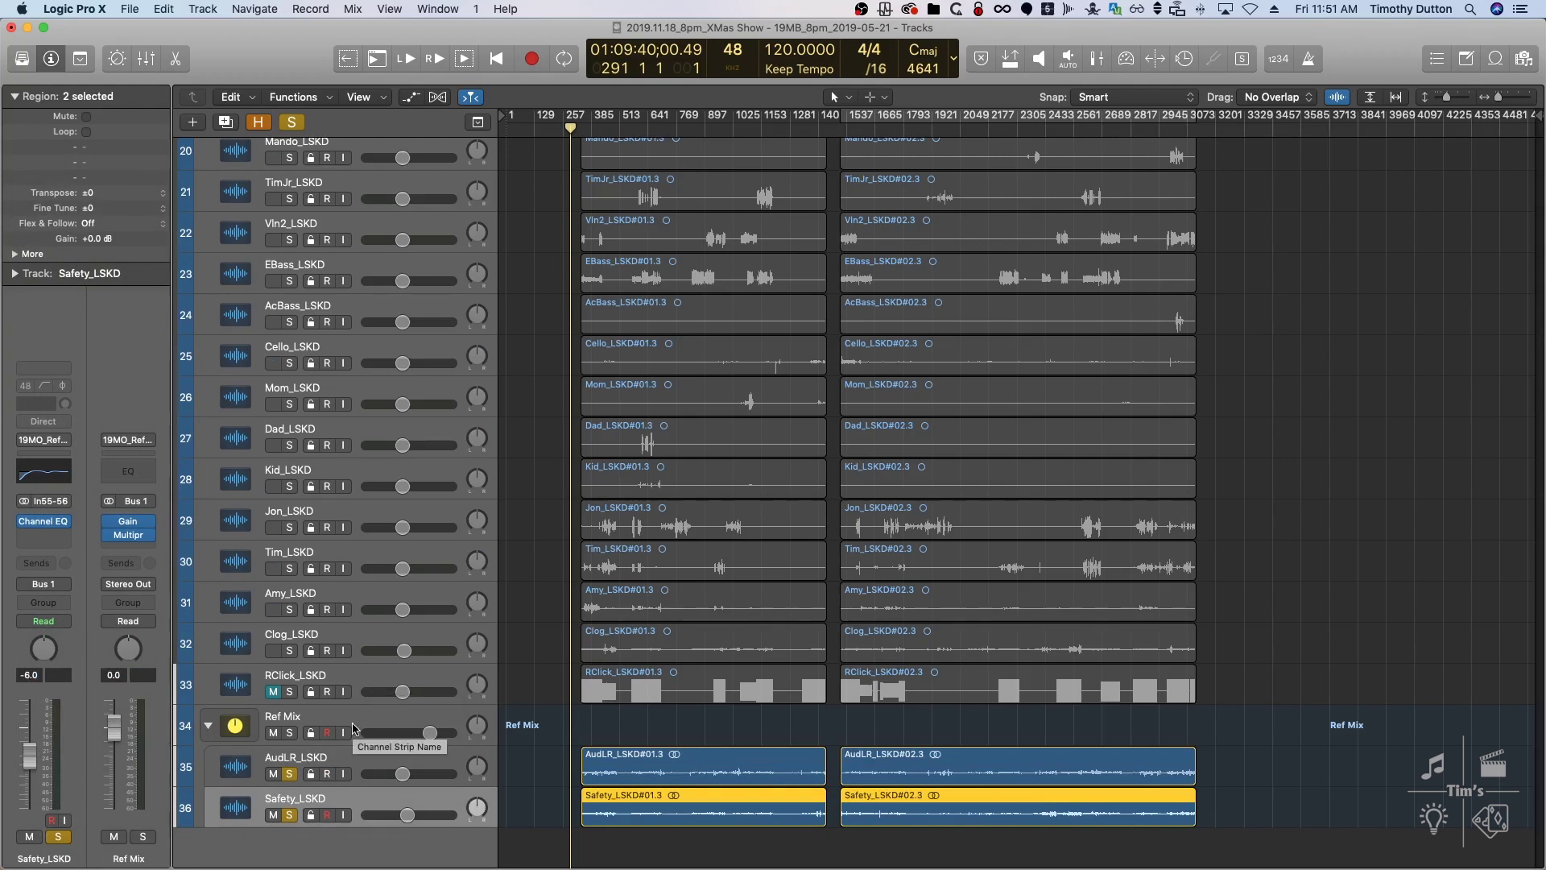
Normalize the gain of both Safety_LSKD regions as individual regions, using the Loudness algorithm and a -23.0 LUFS target level
left_click(809, 845)
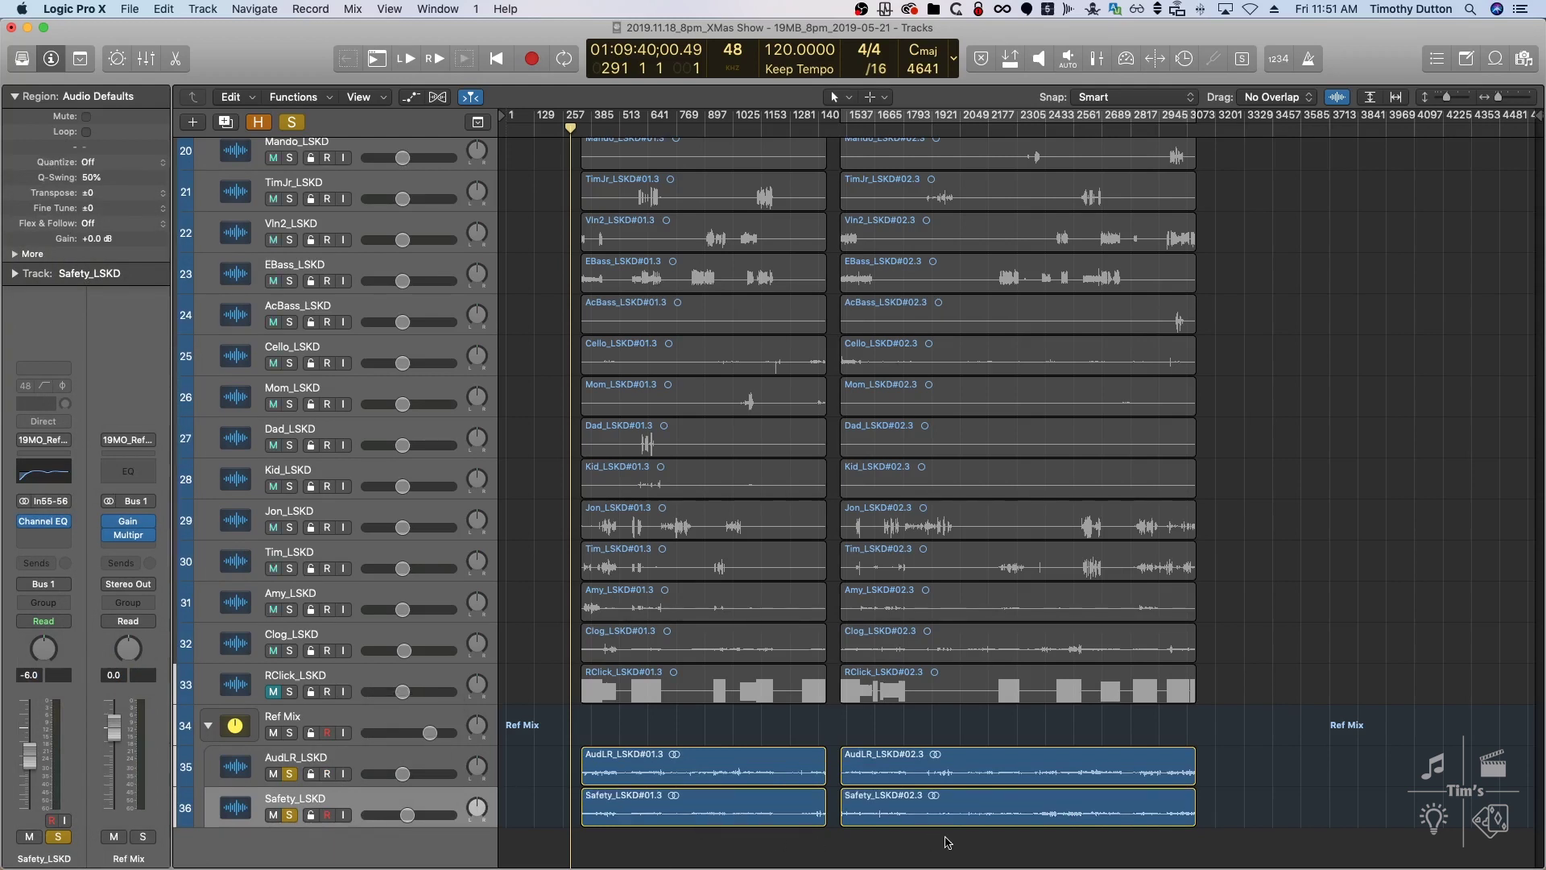
left_click_drag(954, 849, 734, 811)
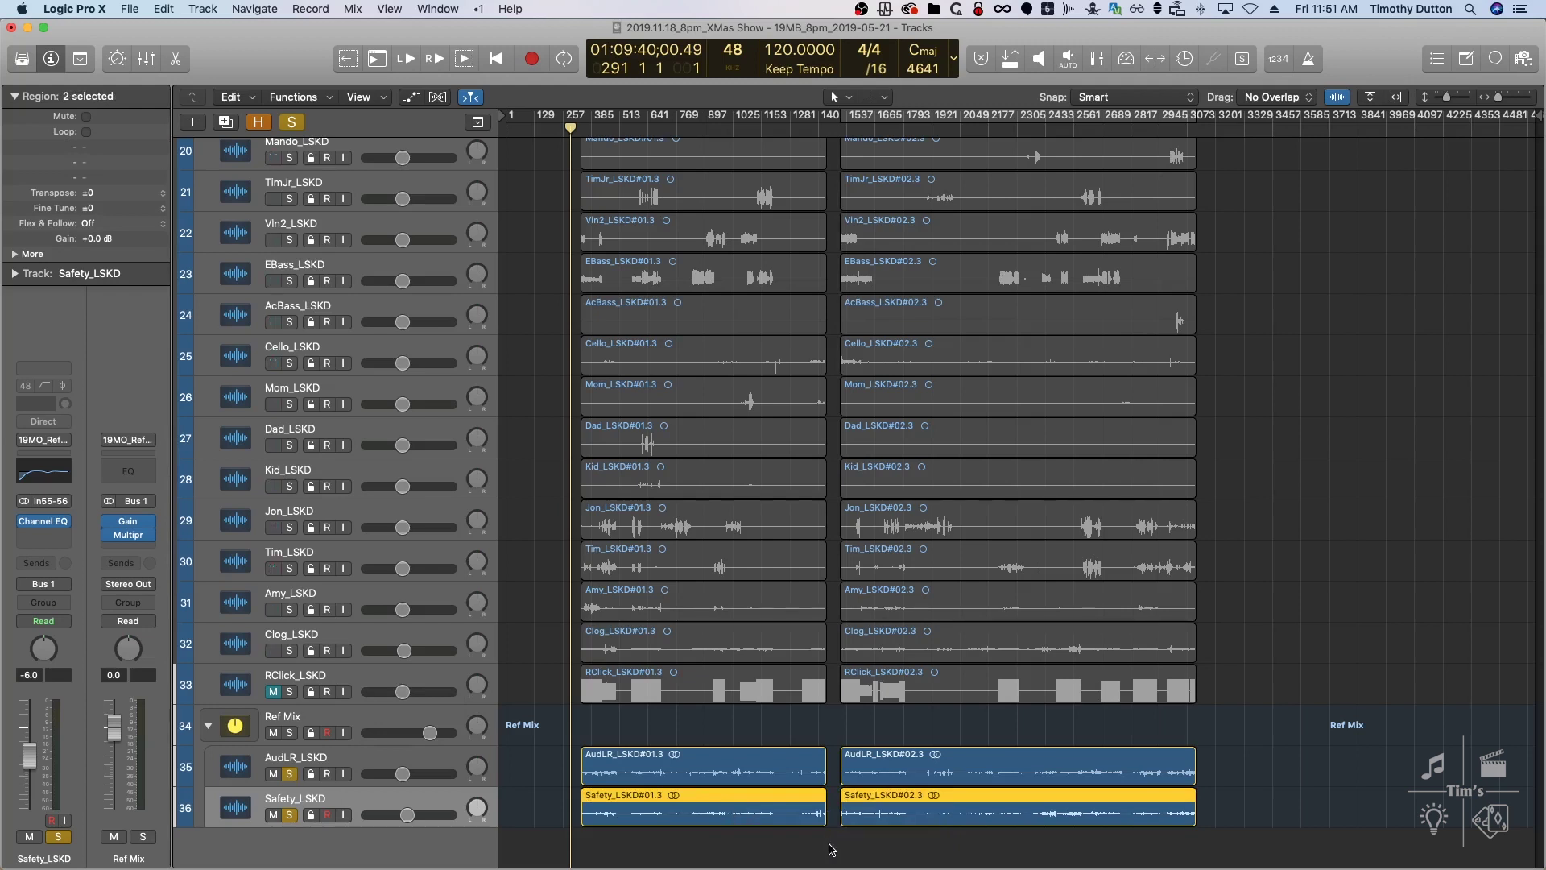
left_click_drag(915, 848, 758, 814)
key("ctrl+g")
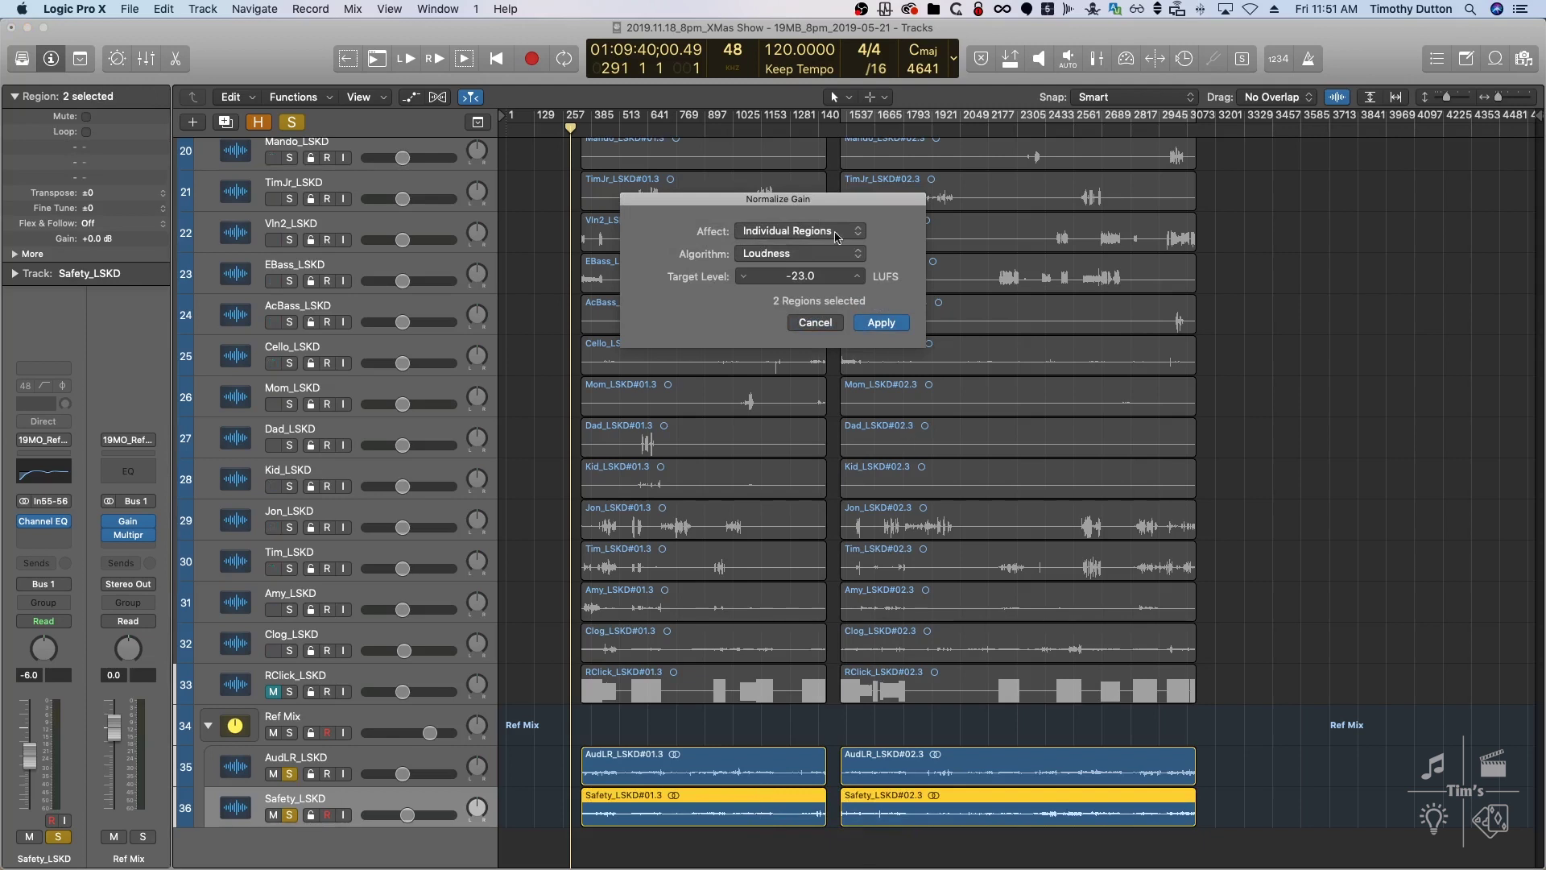
left_click(860, 254)
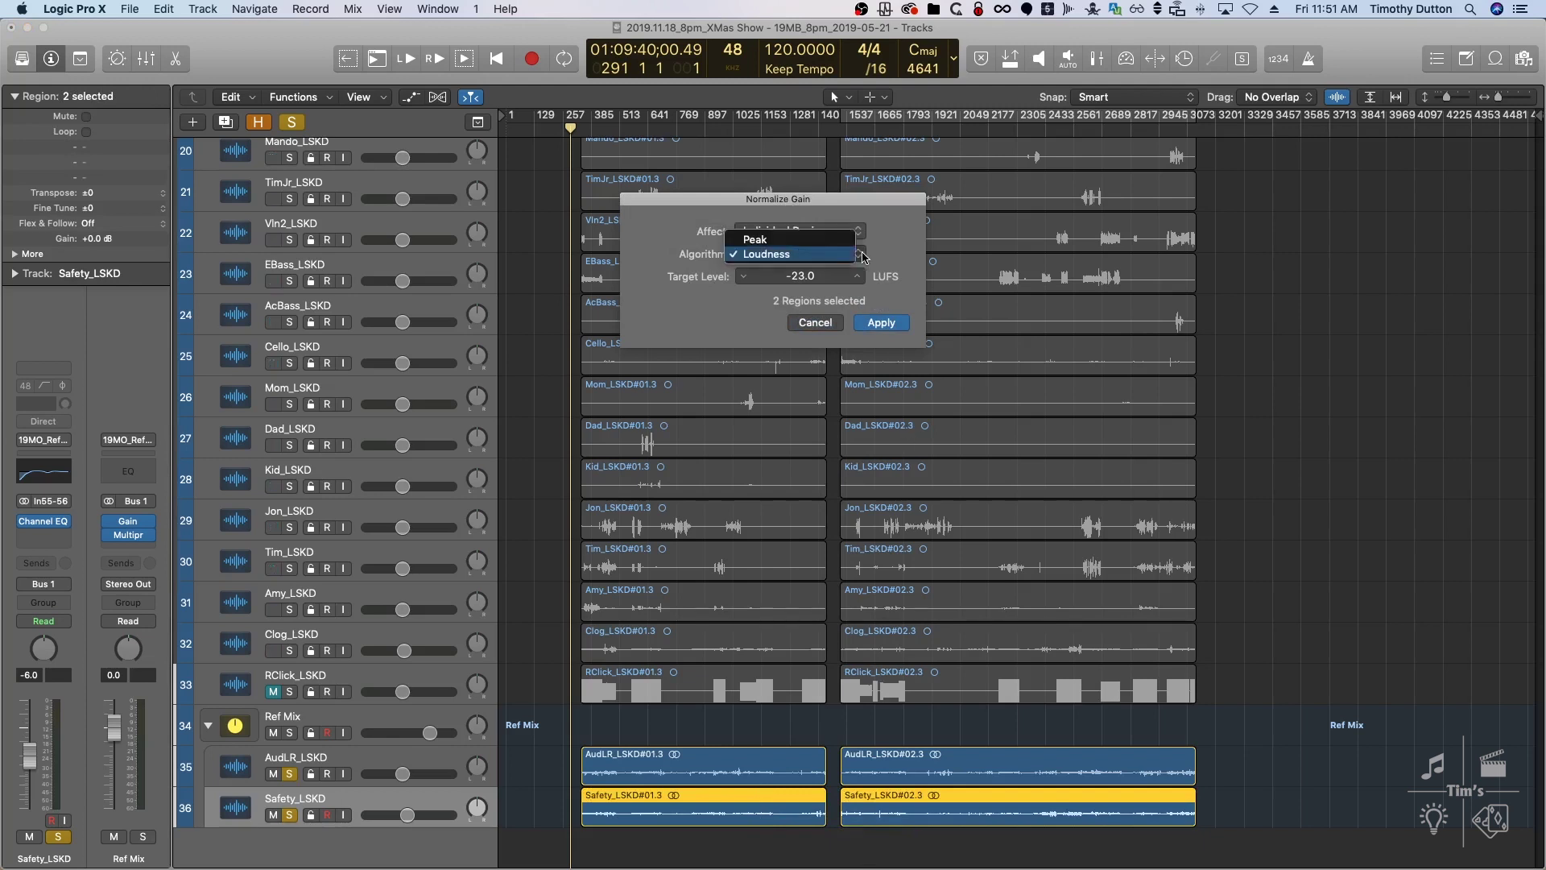
left_click(781, 254)
left_click(797, 232)
left_click(799, 234)
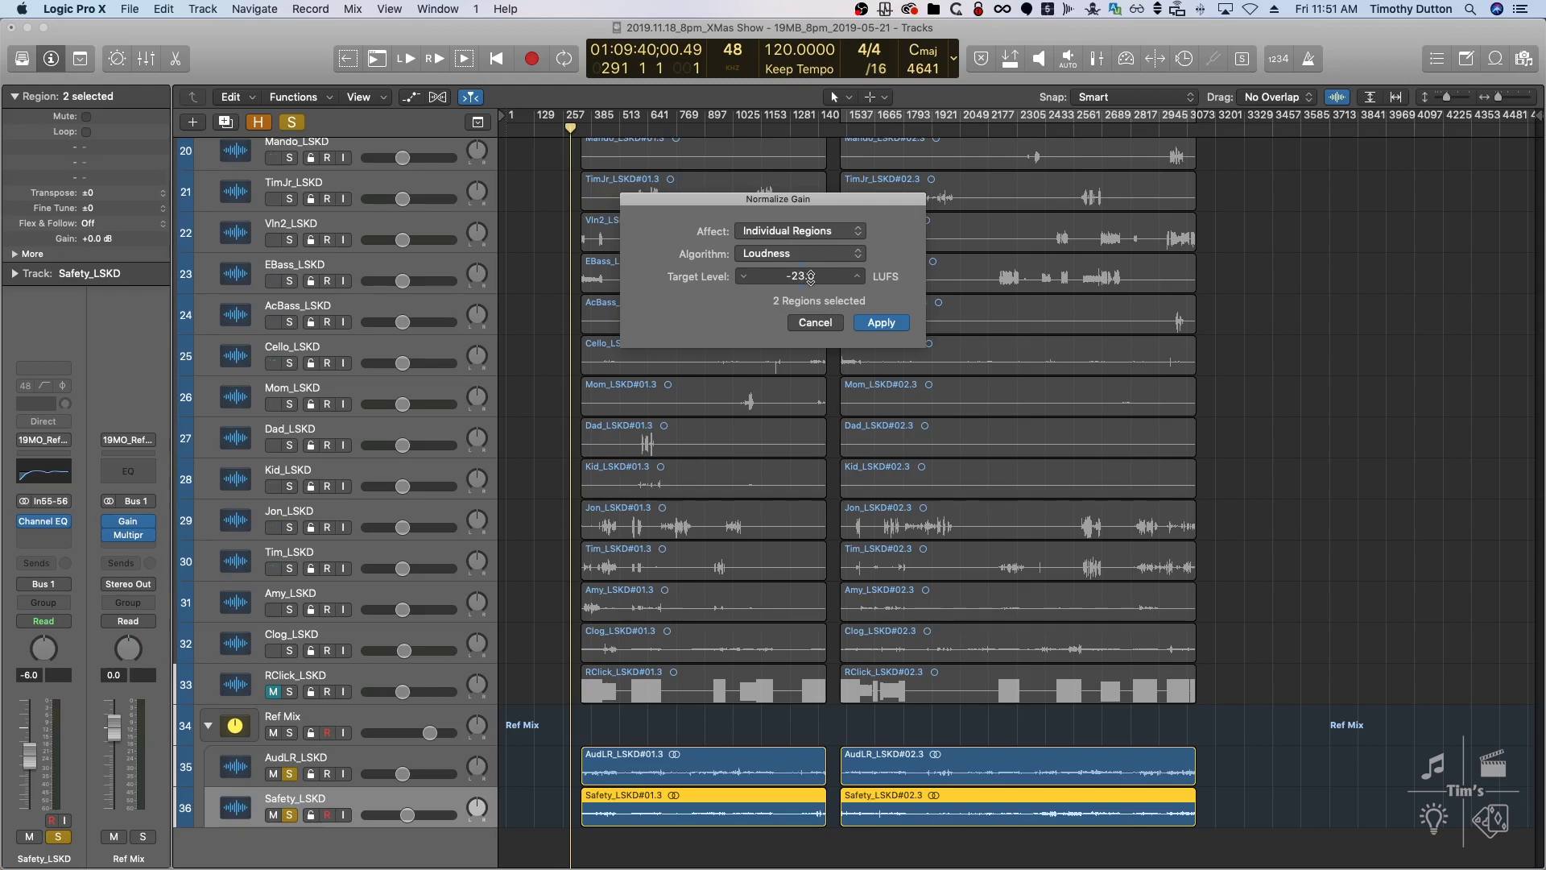
left_click(882, 324)
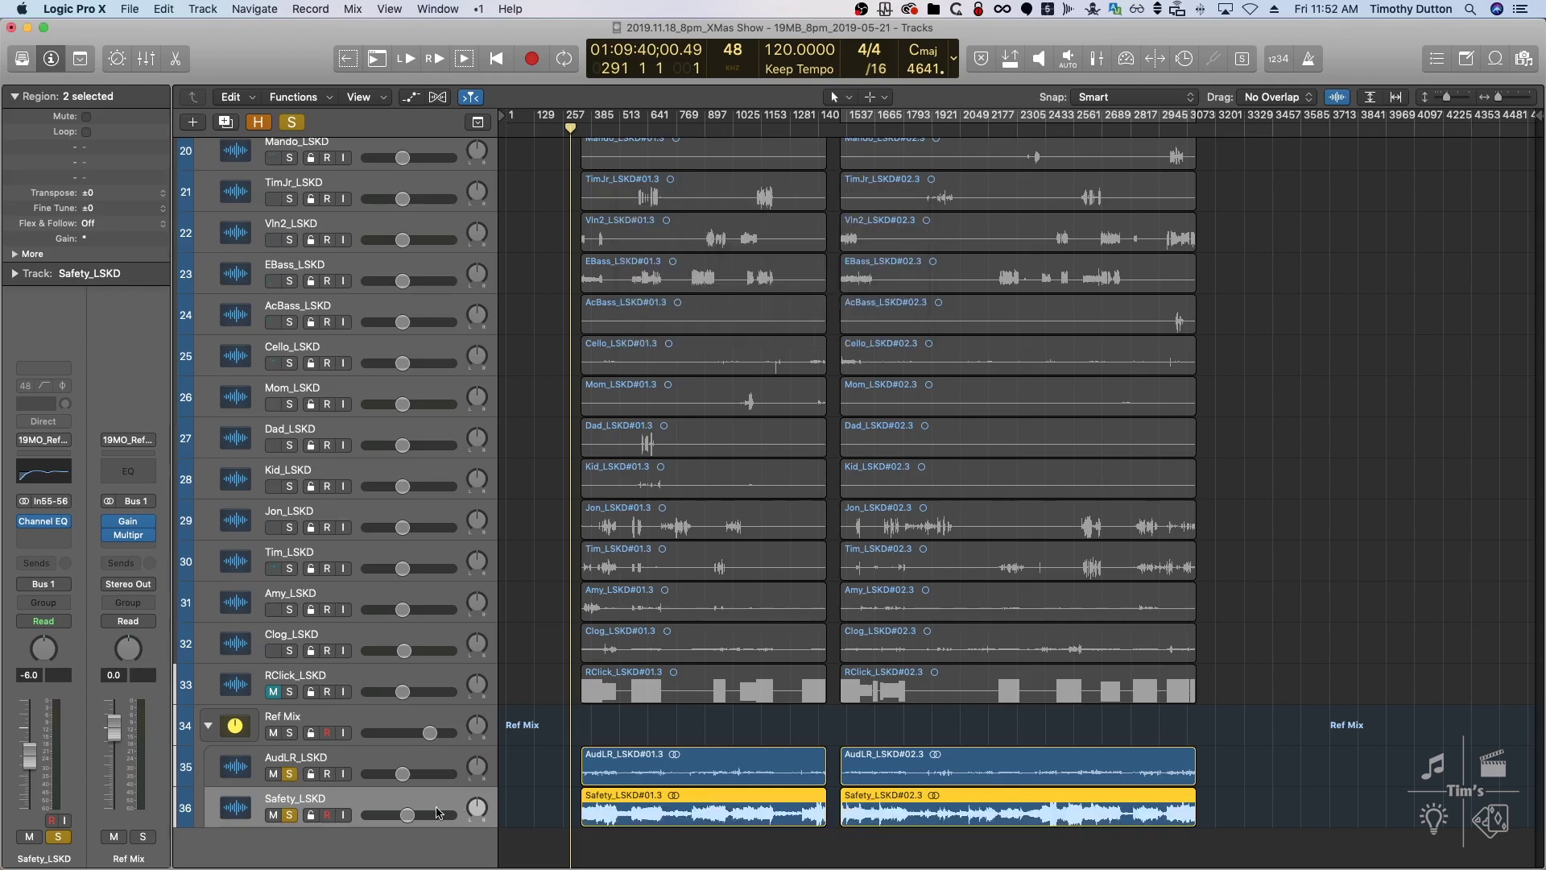
Set the AudLR_LSKD track volume to -12.4 dB
left_click(370, 764)
double_click(401, 773)
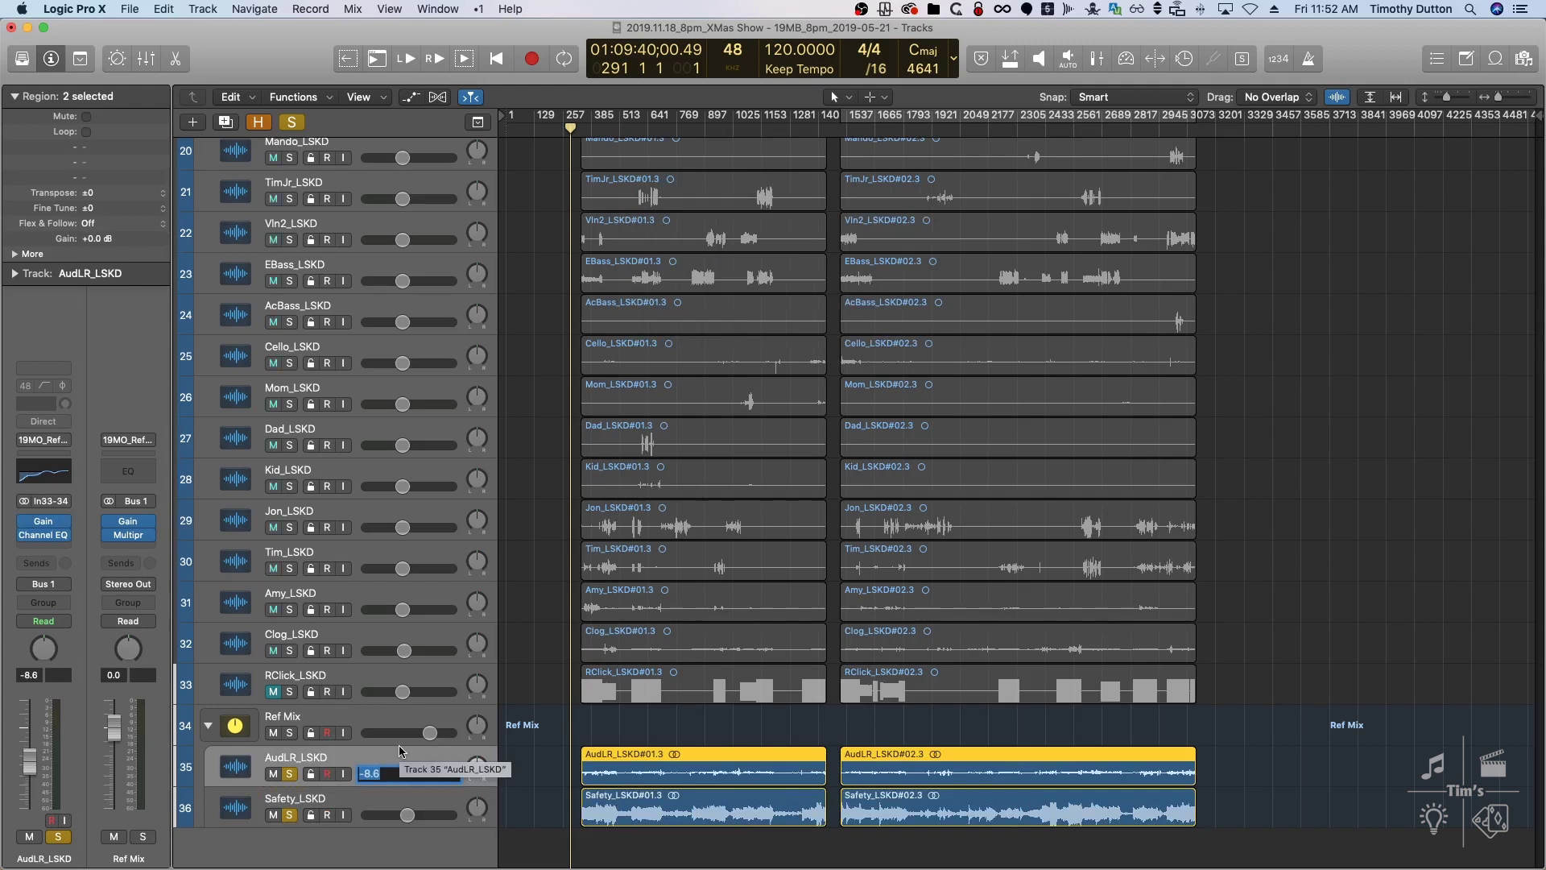
type("-12.4")
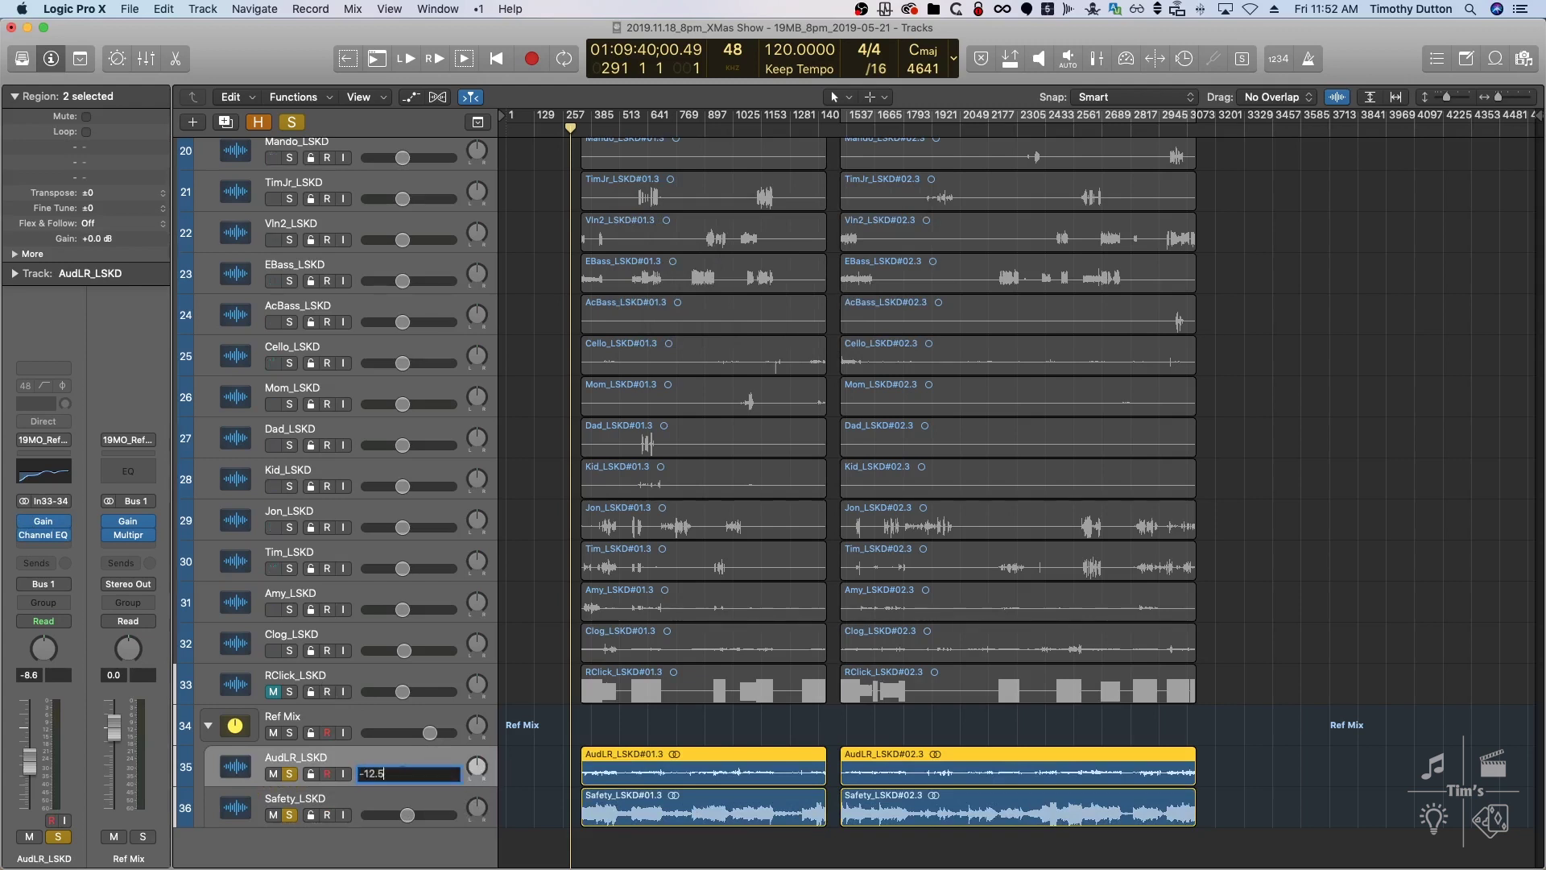
key("Return")
Set the Safety_LSKD track volume to -2.4 dB
double_click(406, 825)
type("-2")
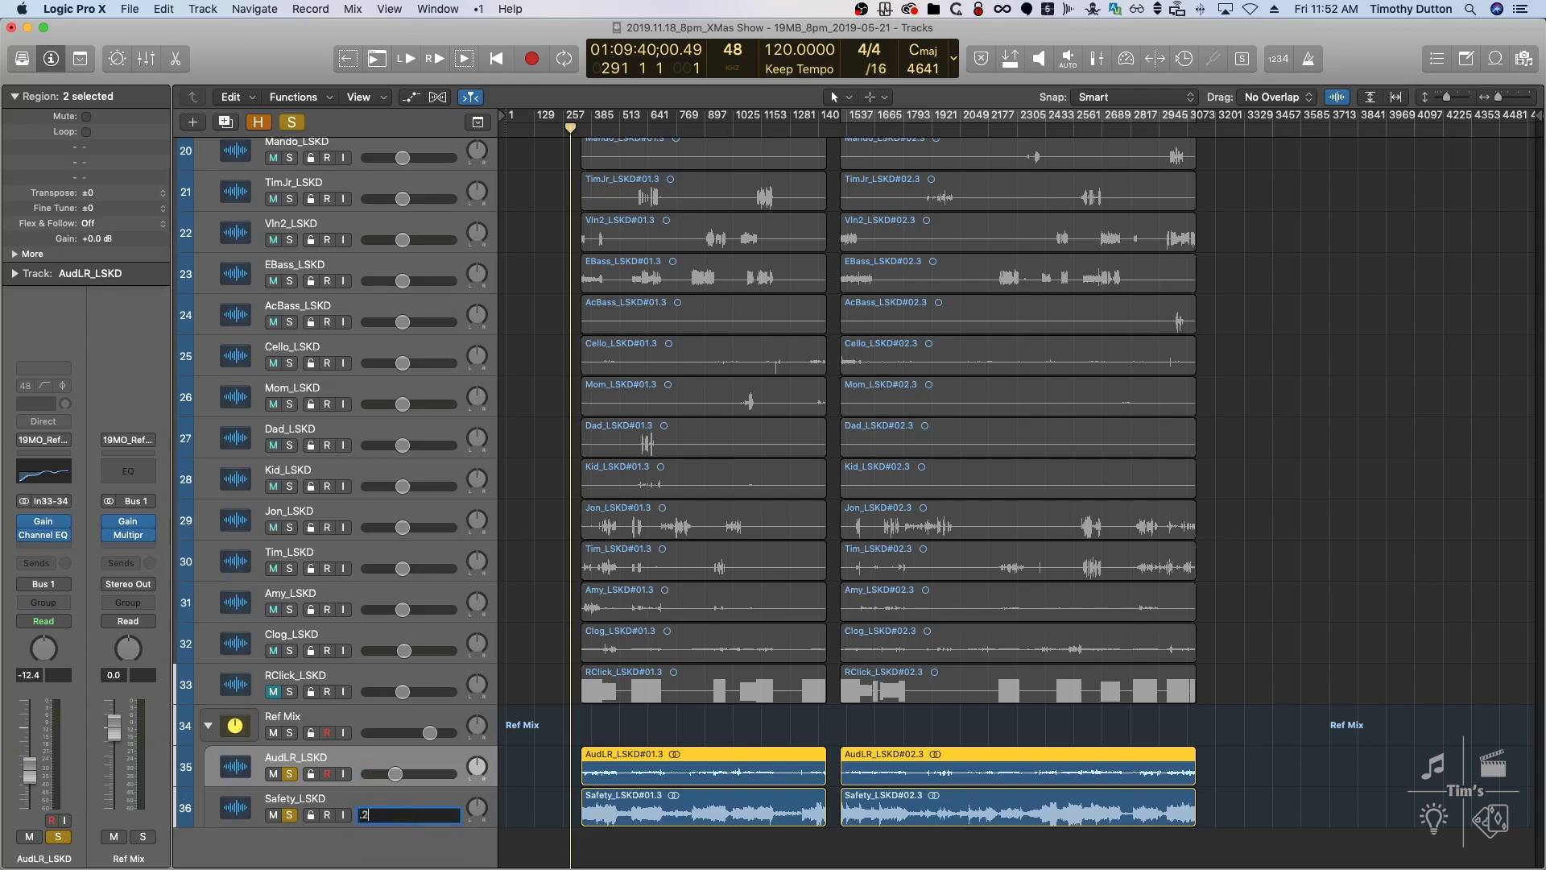
key("BackSpace")
key("BackSpace")
key("Return")
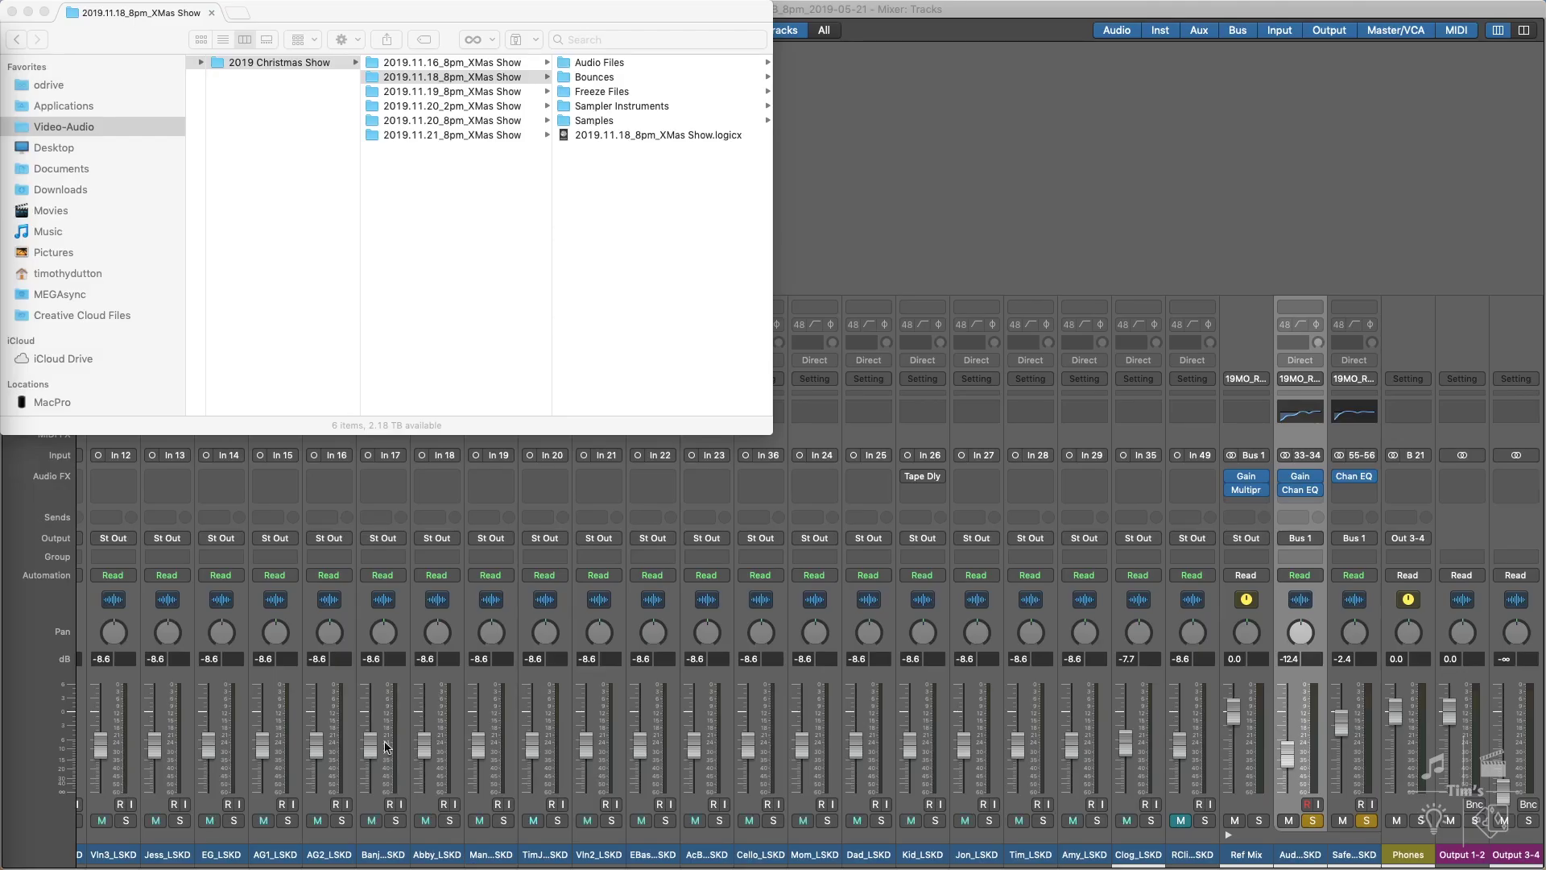
Load the user channel strip setting Main-24LKFS-8TP on the Output 1-2 channel in the mixer
left_click(1303, 235)
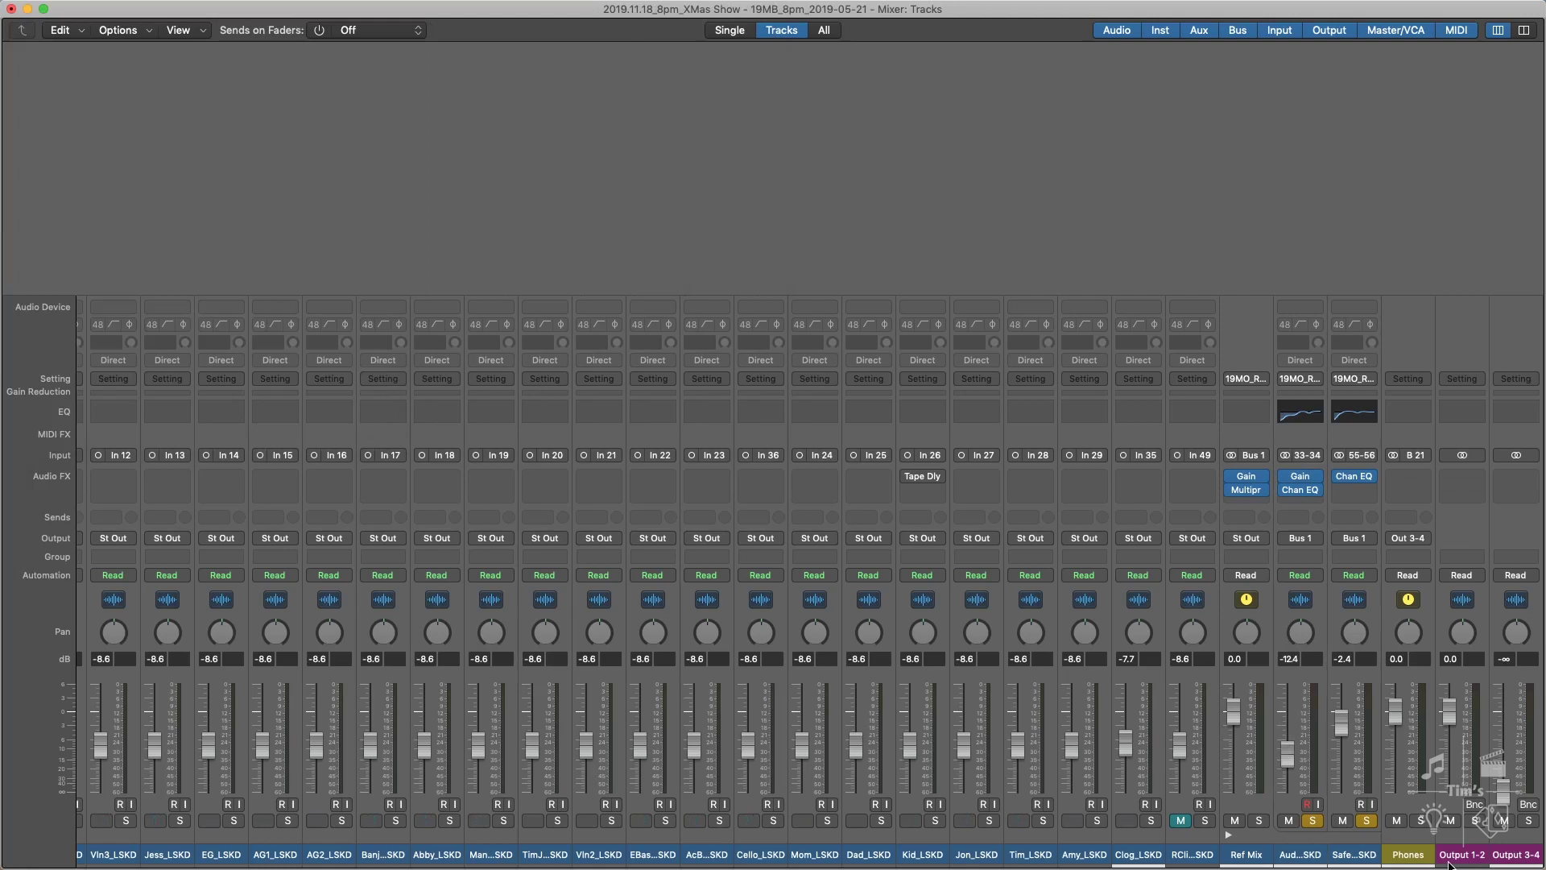
left_click(1456, 384)
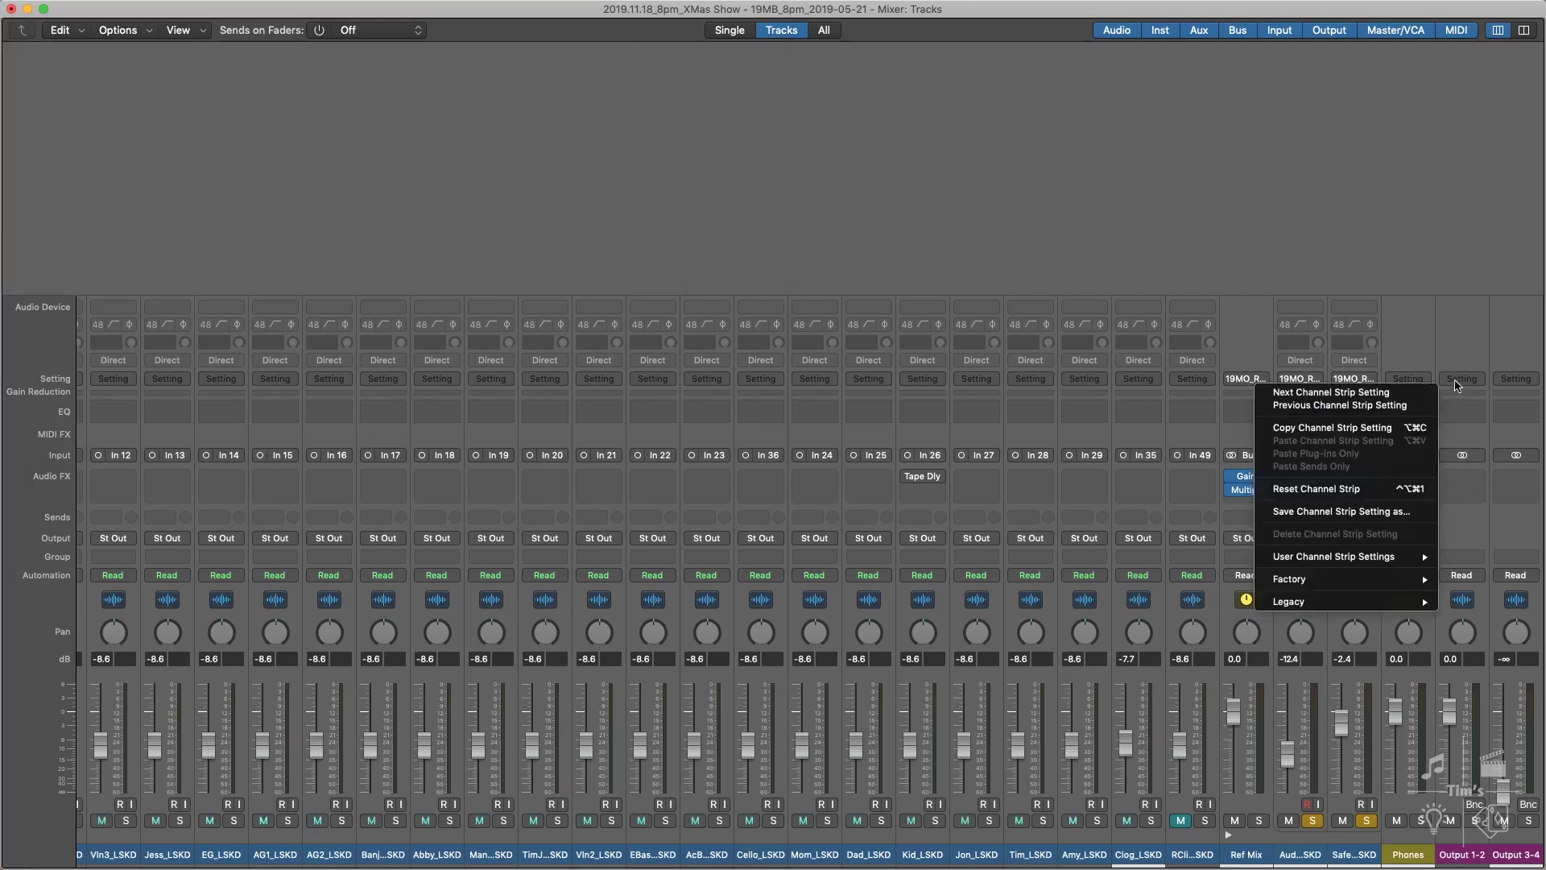
mouse_move(1343, 559)
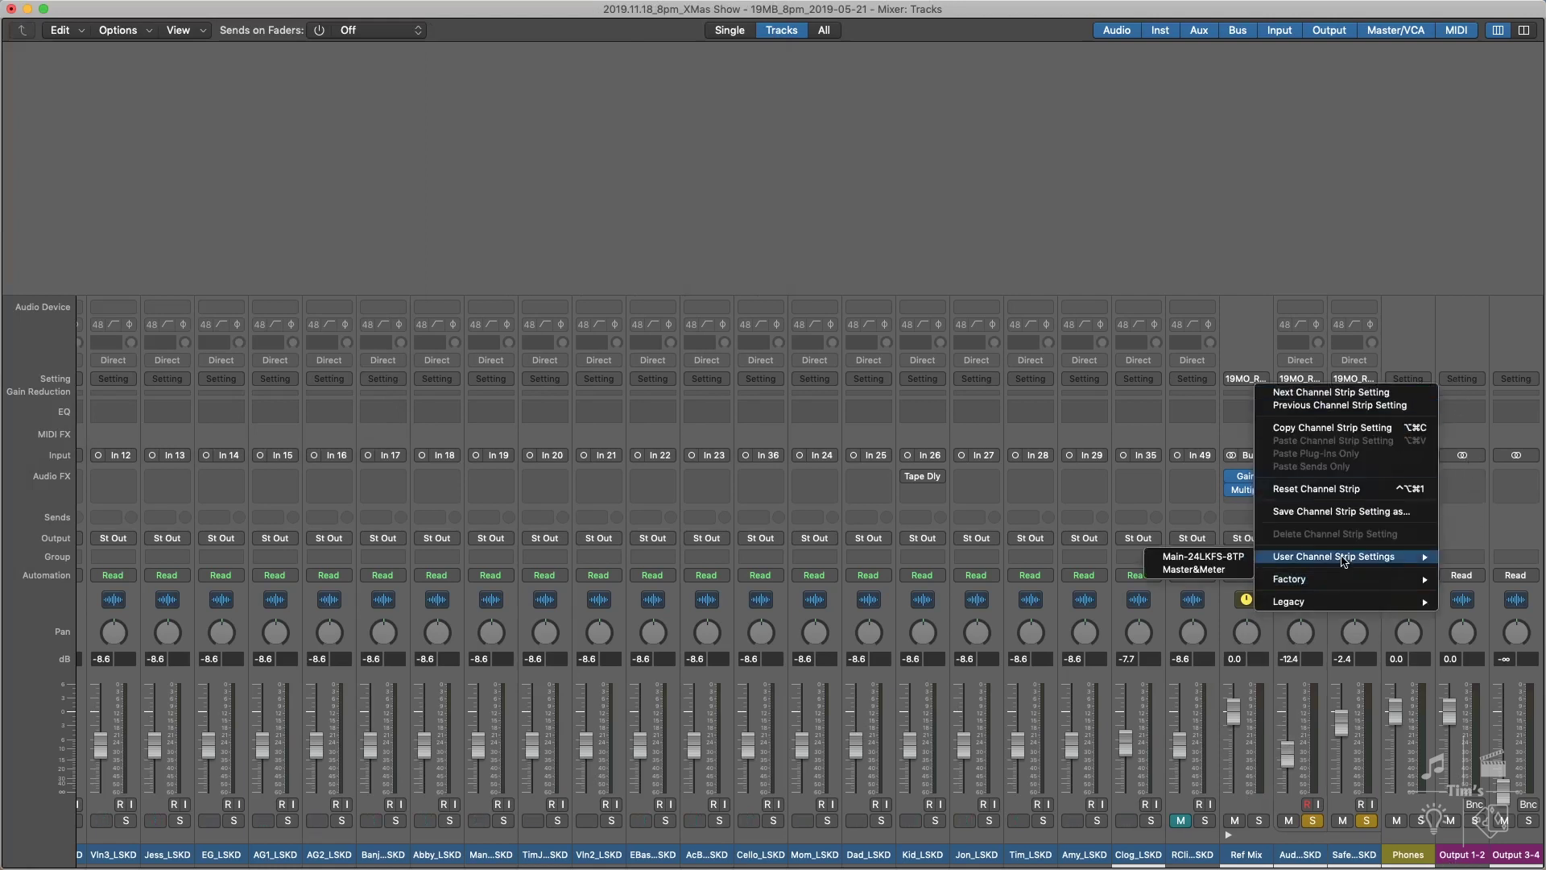
left_click(1229, 559)
Inspect the VUMT meter plug-in on the main output channel, and close its window
mouse_move(1467, 465)
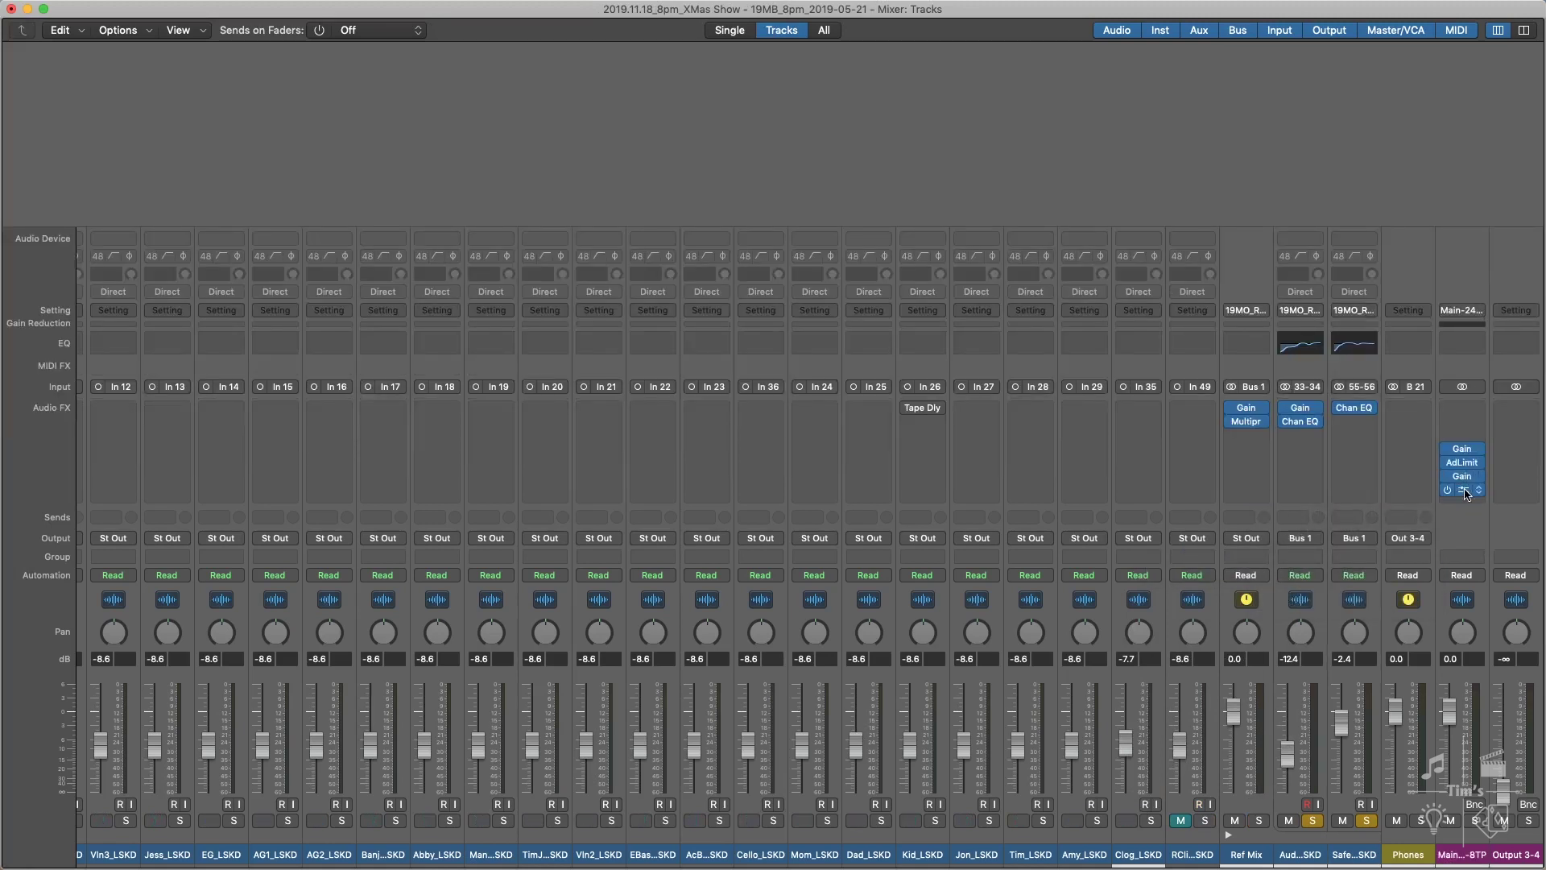
left_click(1466, 490)
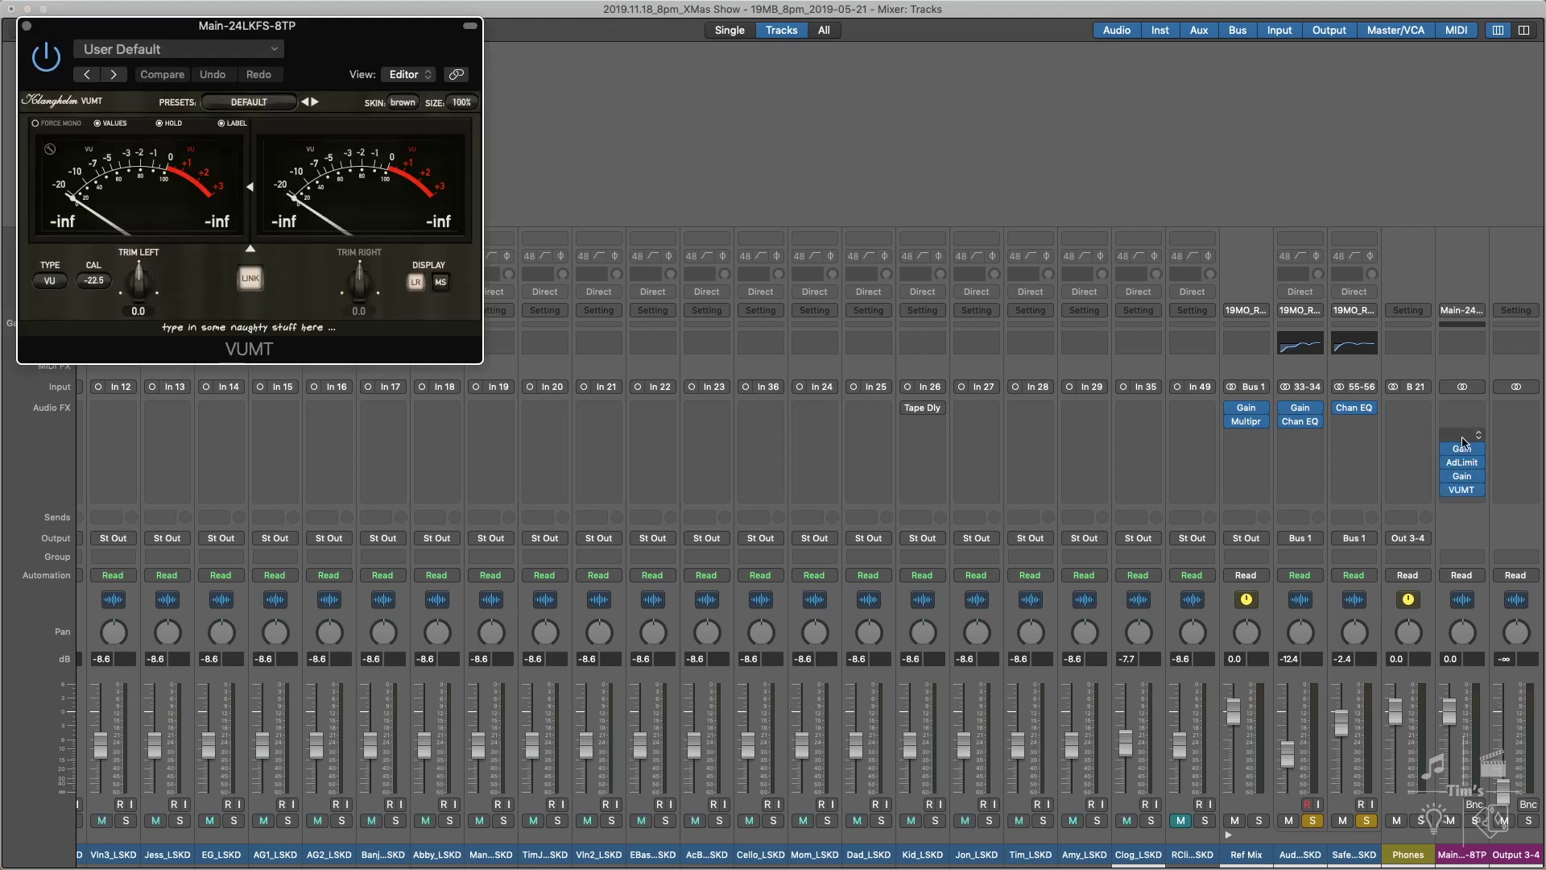
left_click(26, 26)
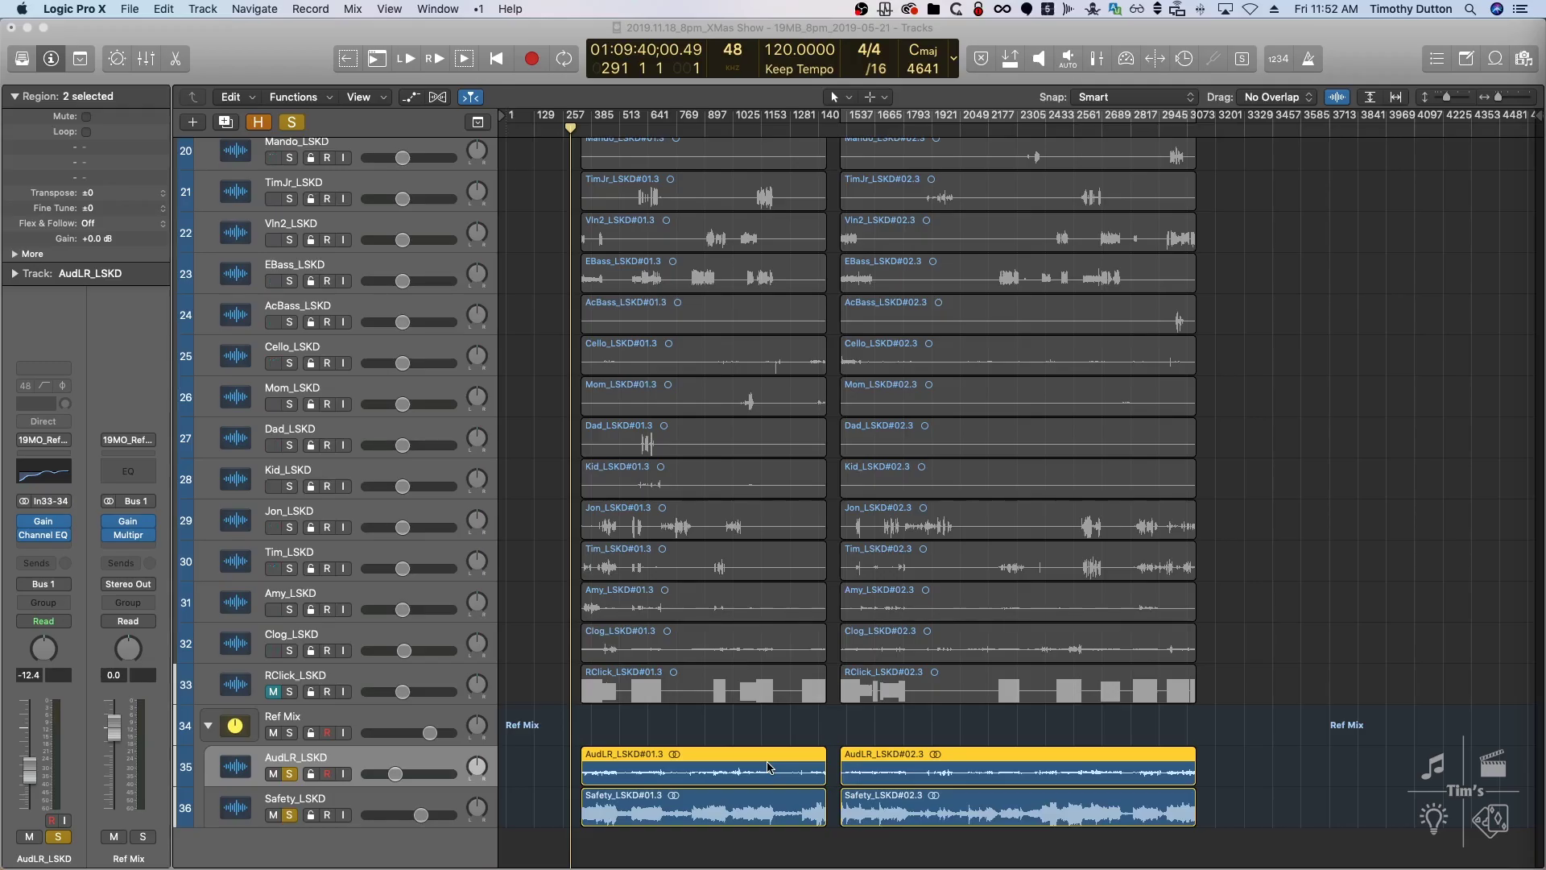
left_click(706, 758)
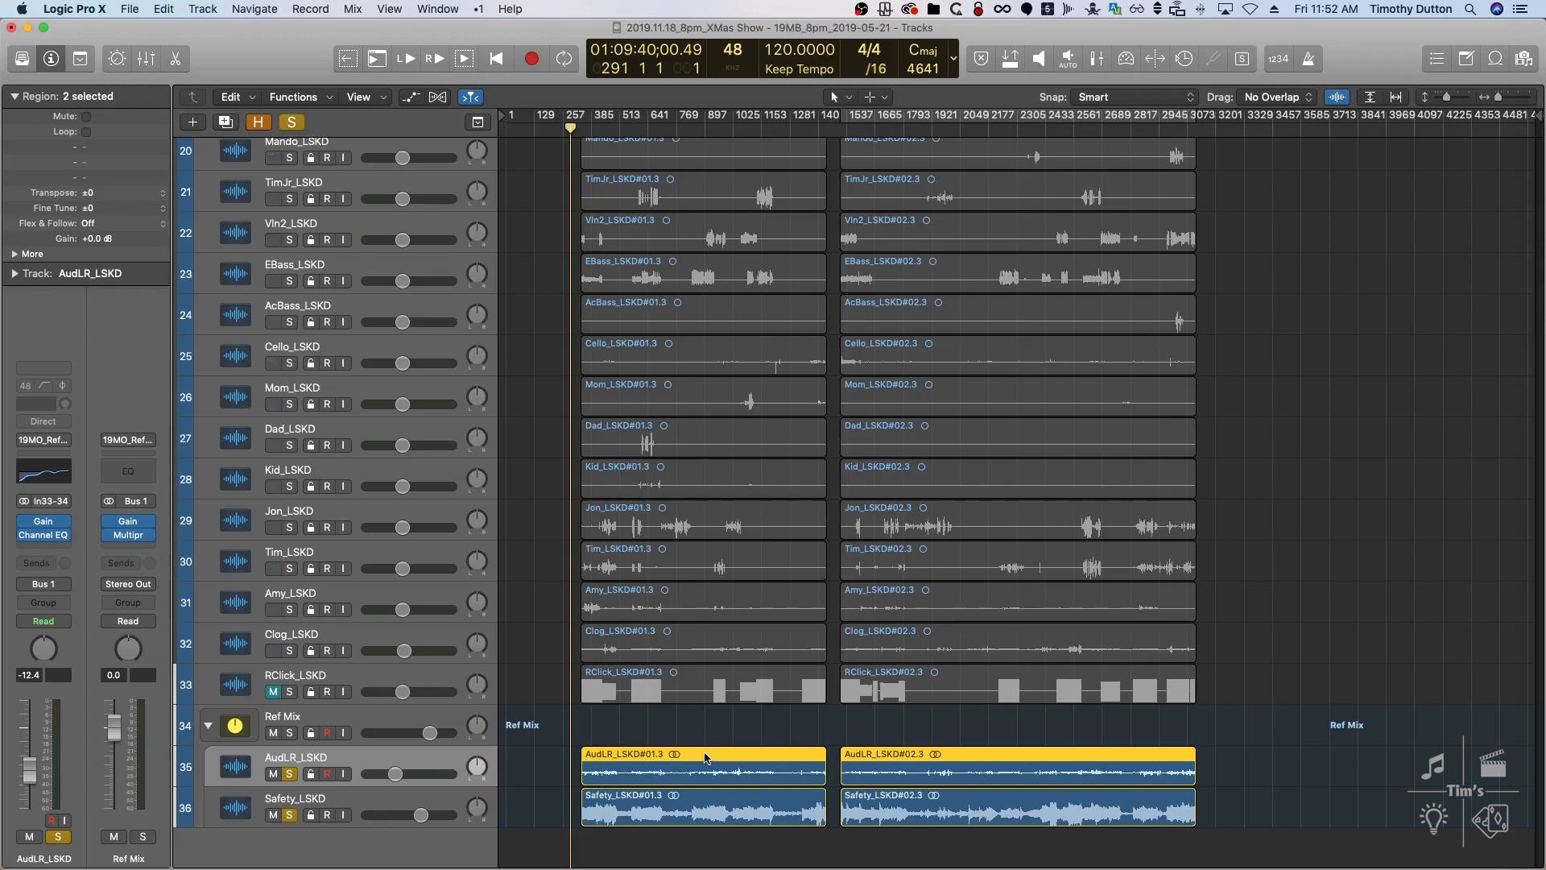
Set the cycle range to the length of the first AudLR_LSKD region only
key("super+u")
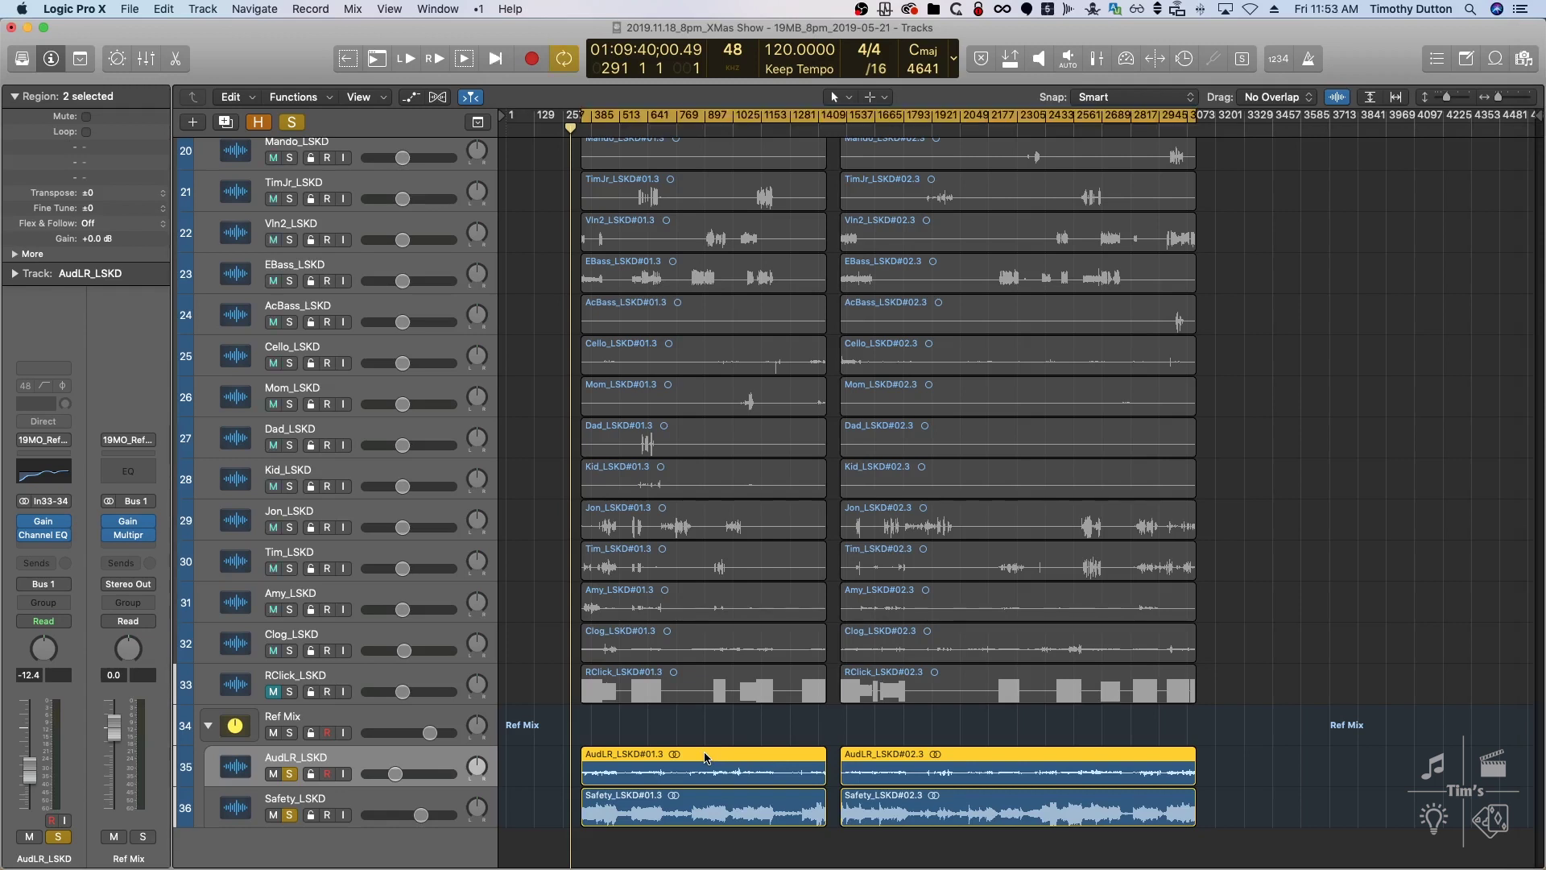
key("shift+super+a")
left_click(706, 762)
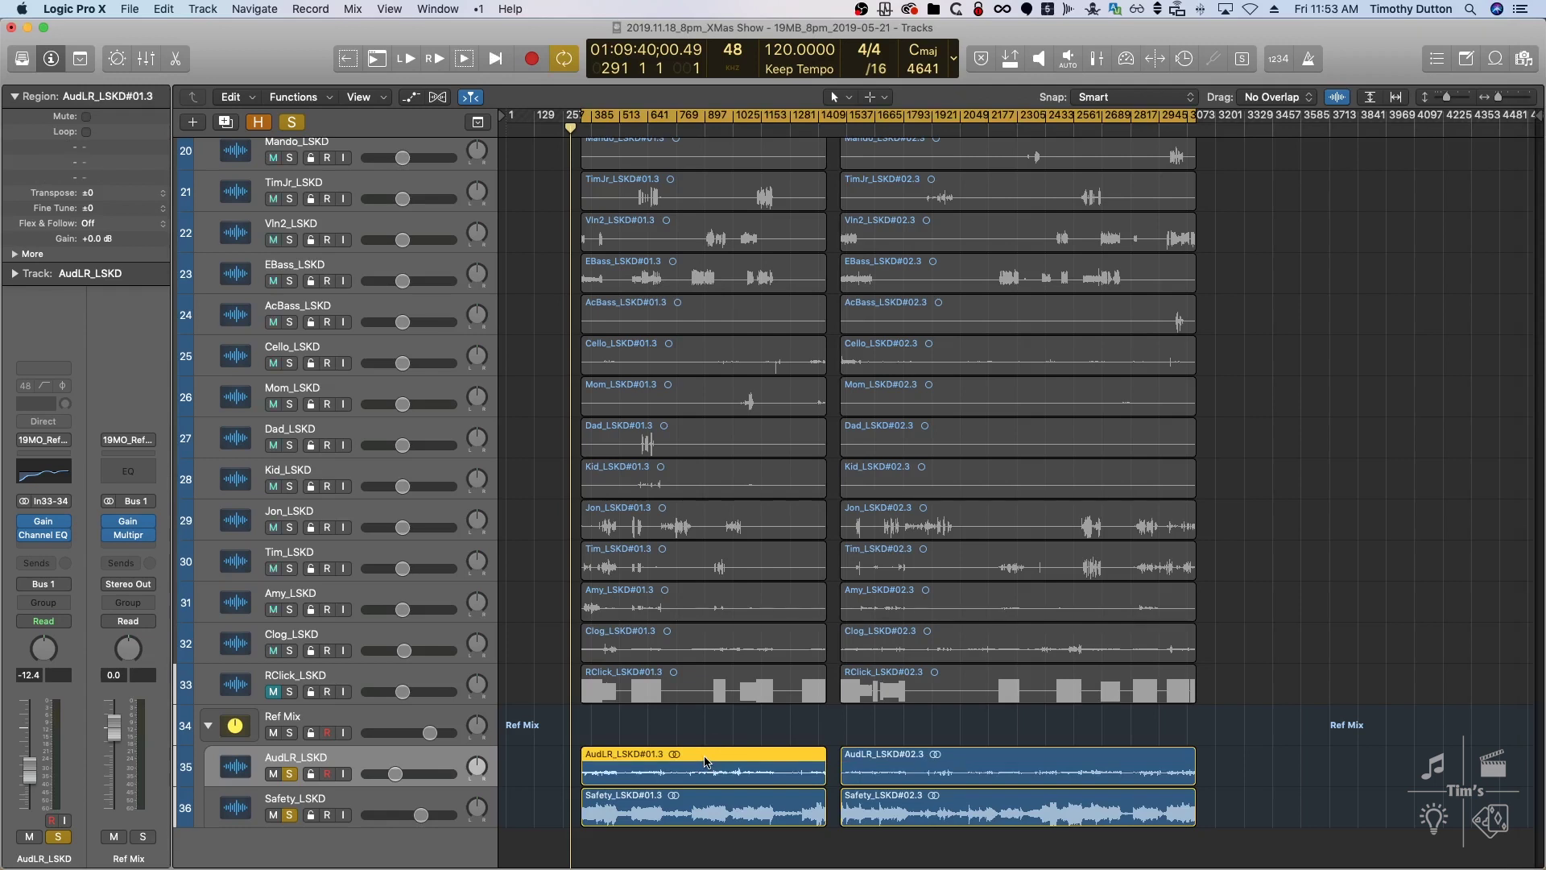
key("super+u")
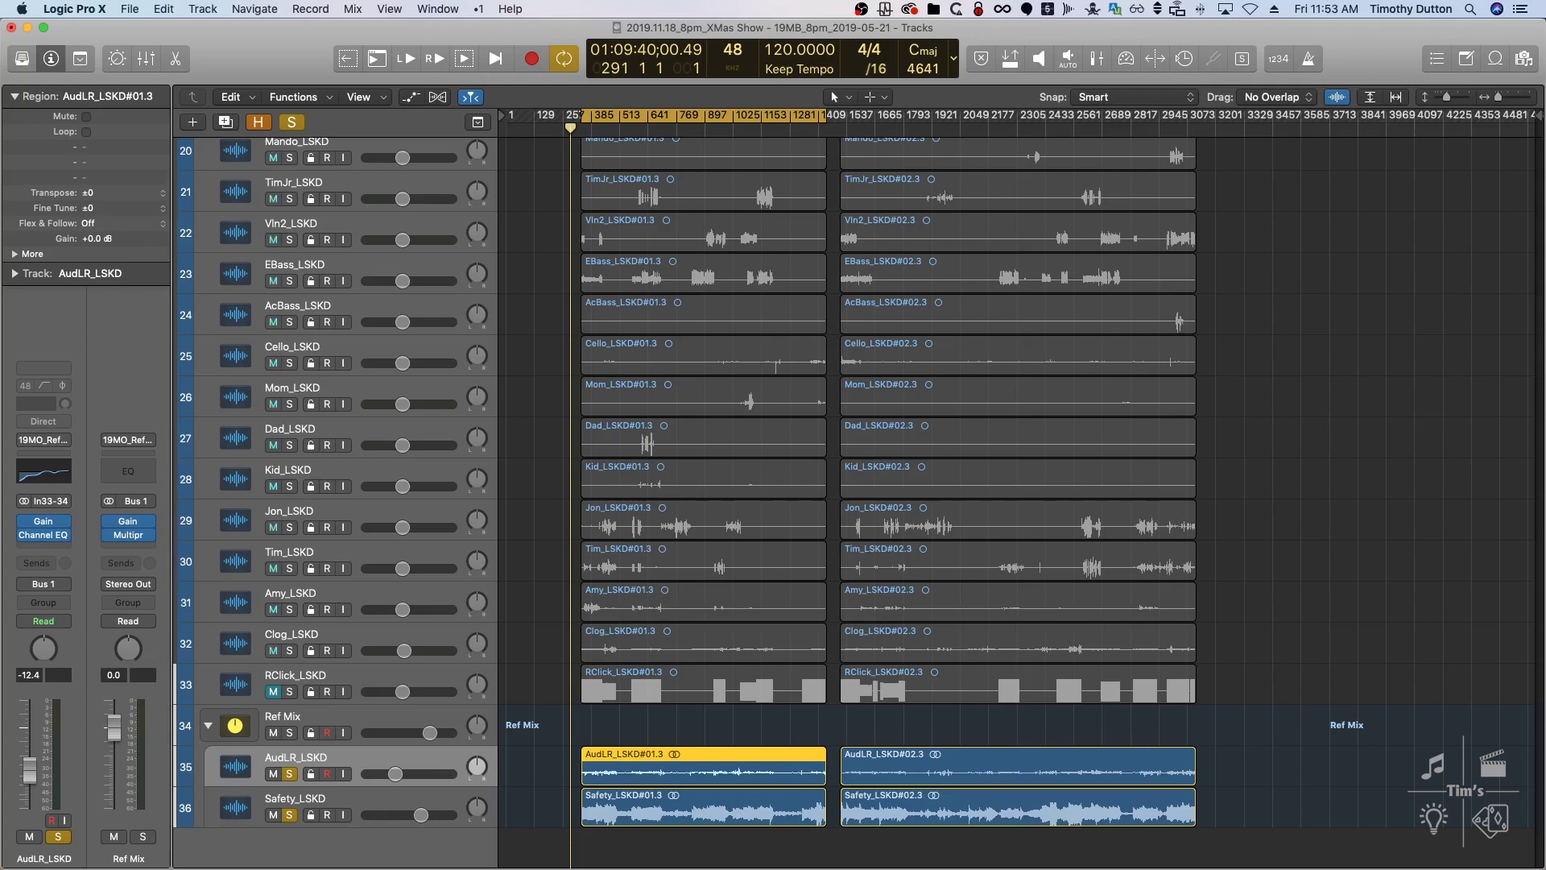
Bounce the cycle range offline to a PCM Wave file named 2019.11.18_8pm_XMas Show_Part01 in the Bounces folder
key("super+b")
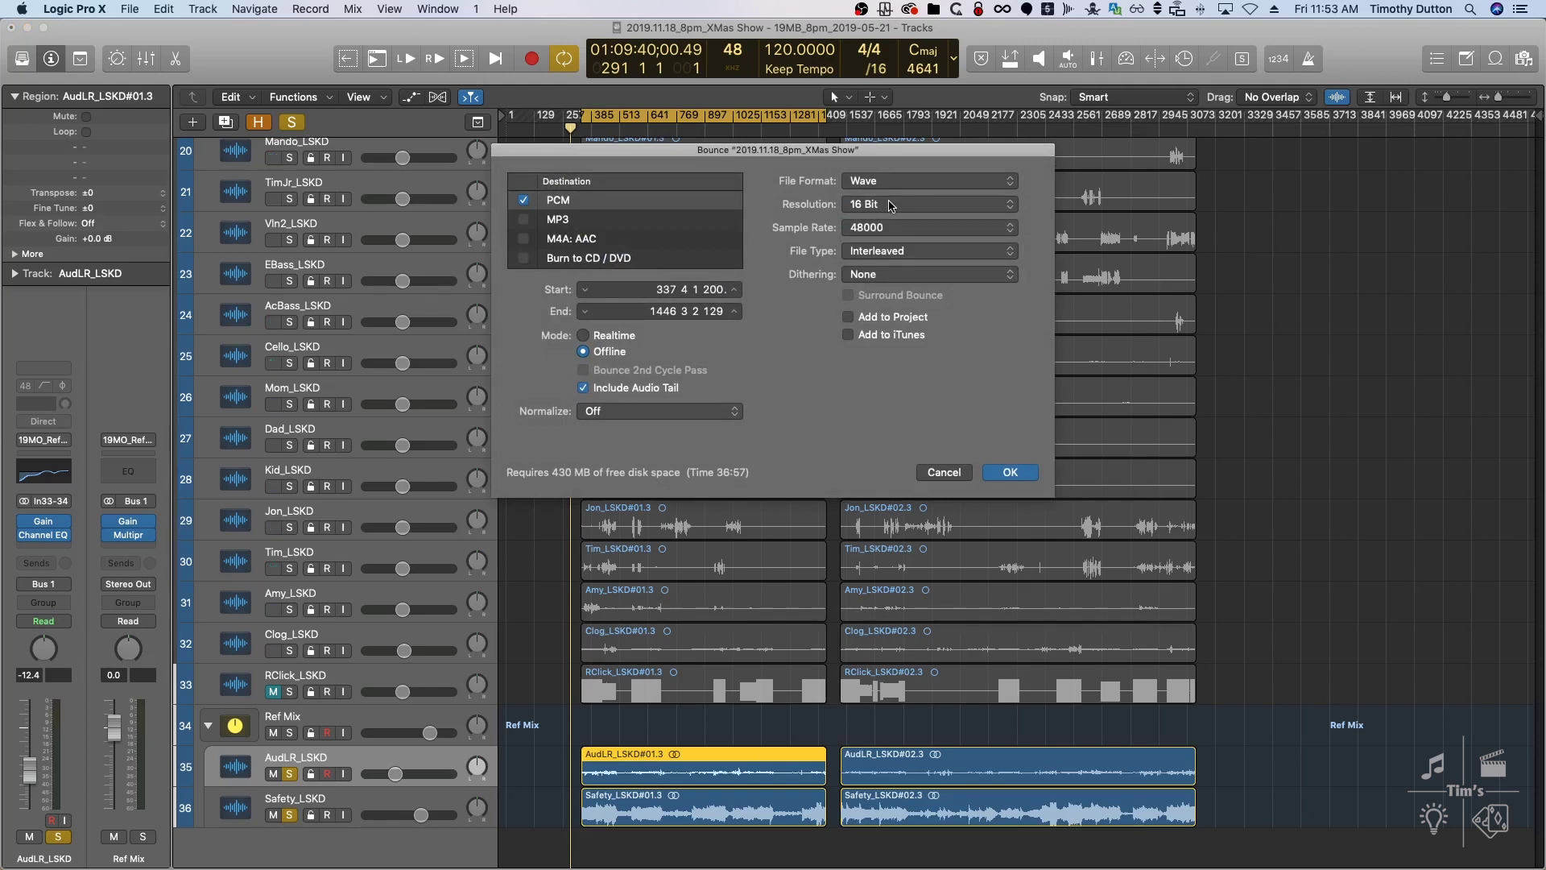
left_click(1007, 472)
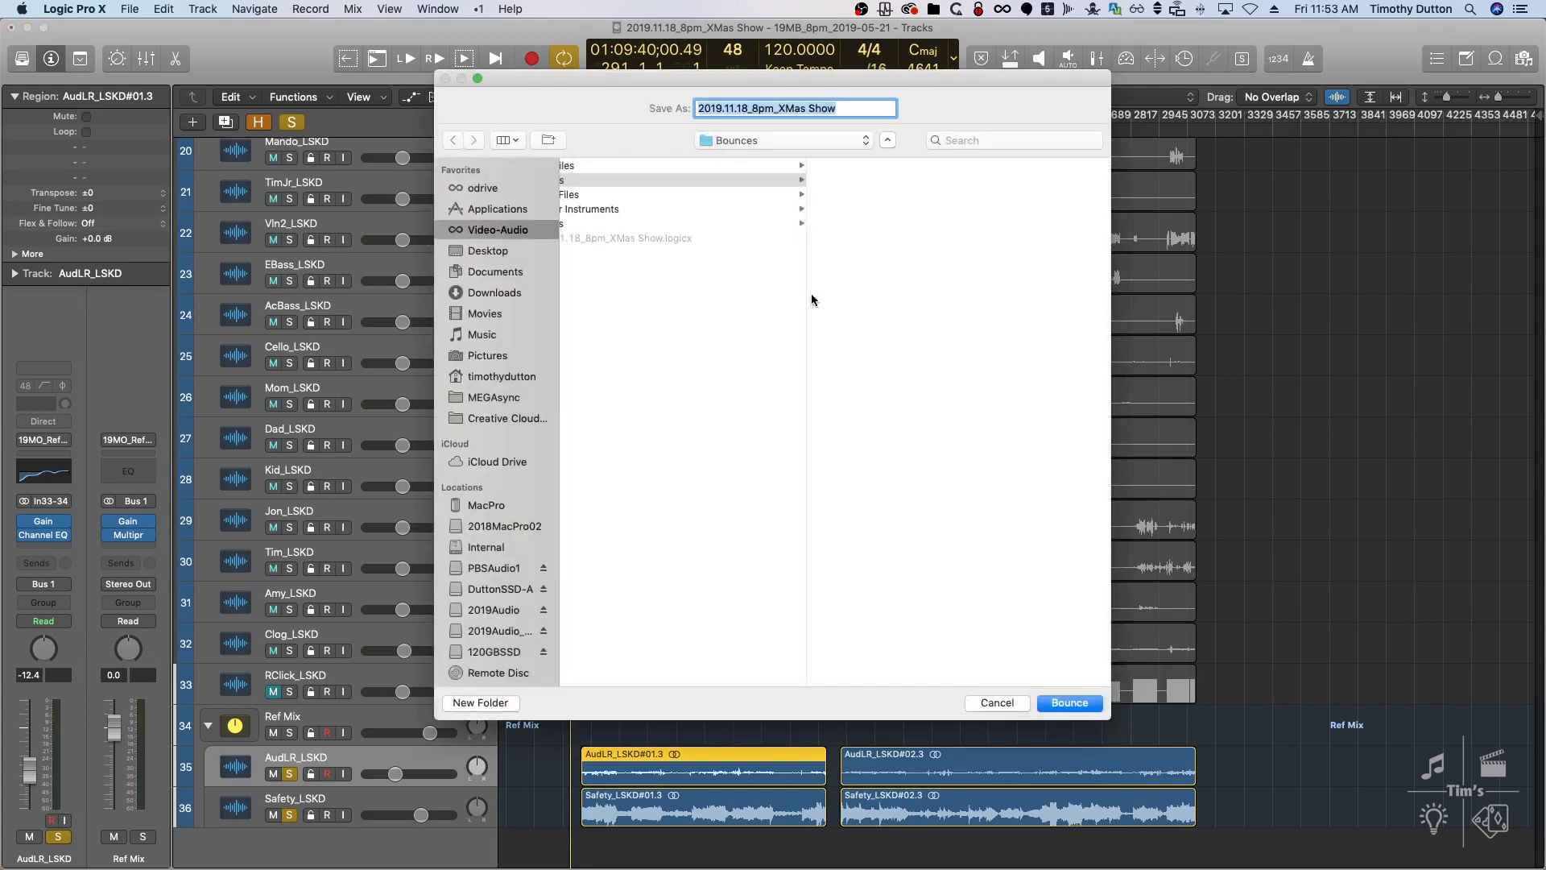
left_click(841, 108)
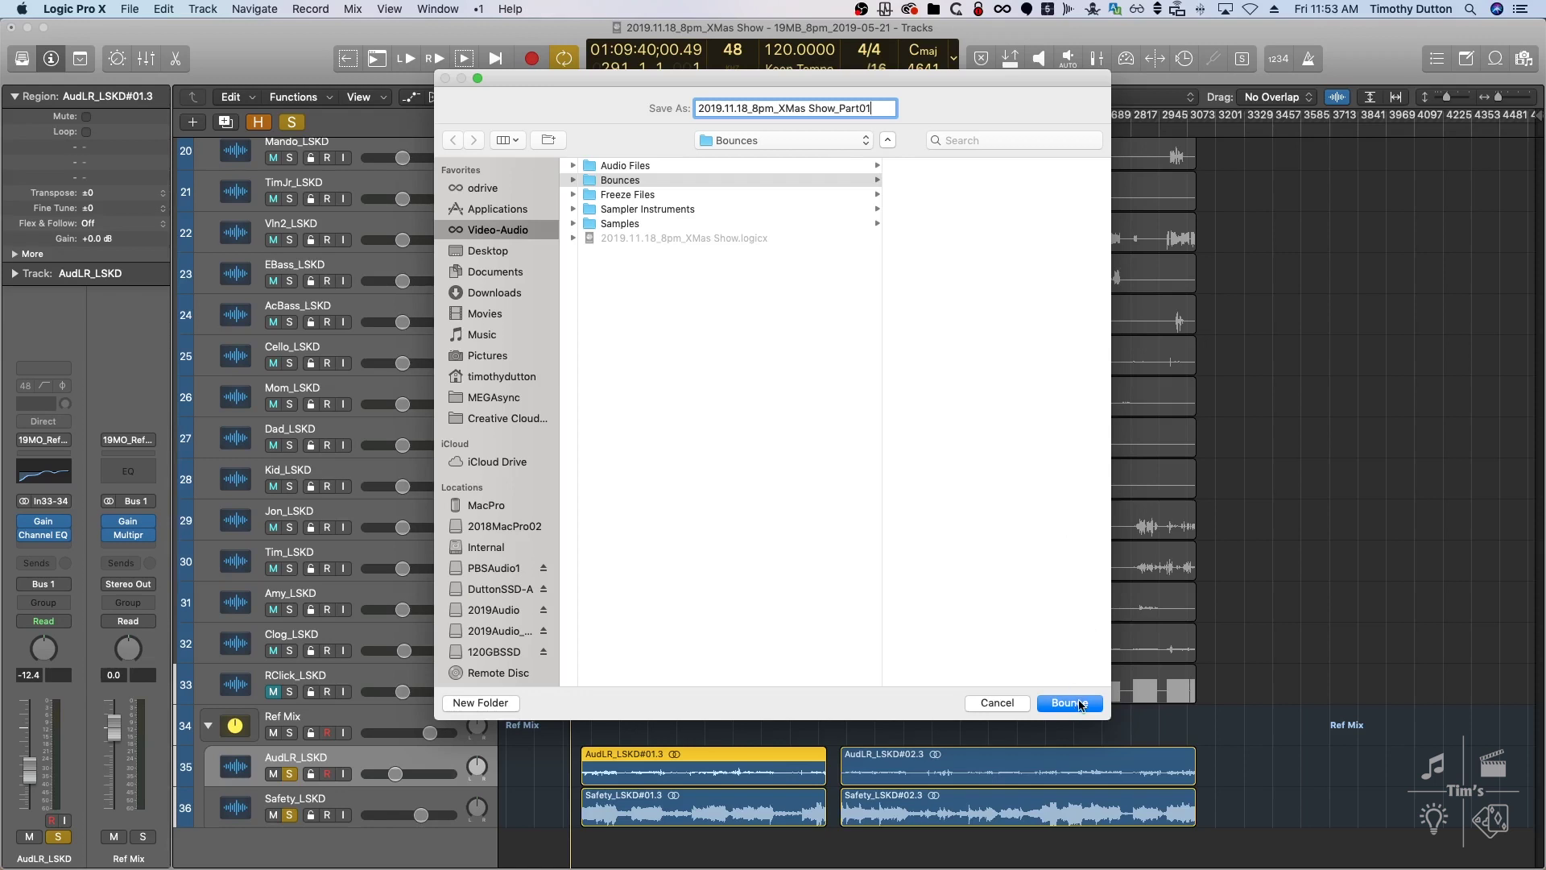
left_click(1069, 703)
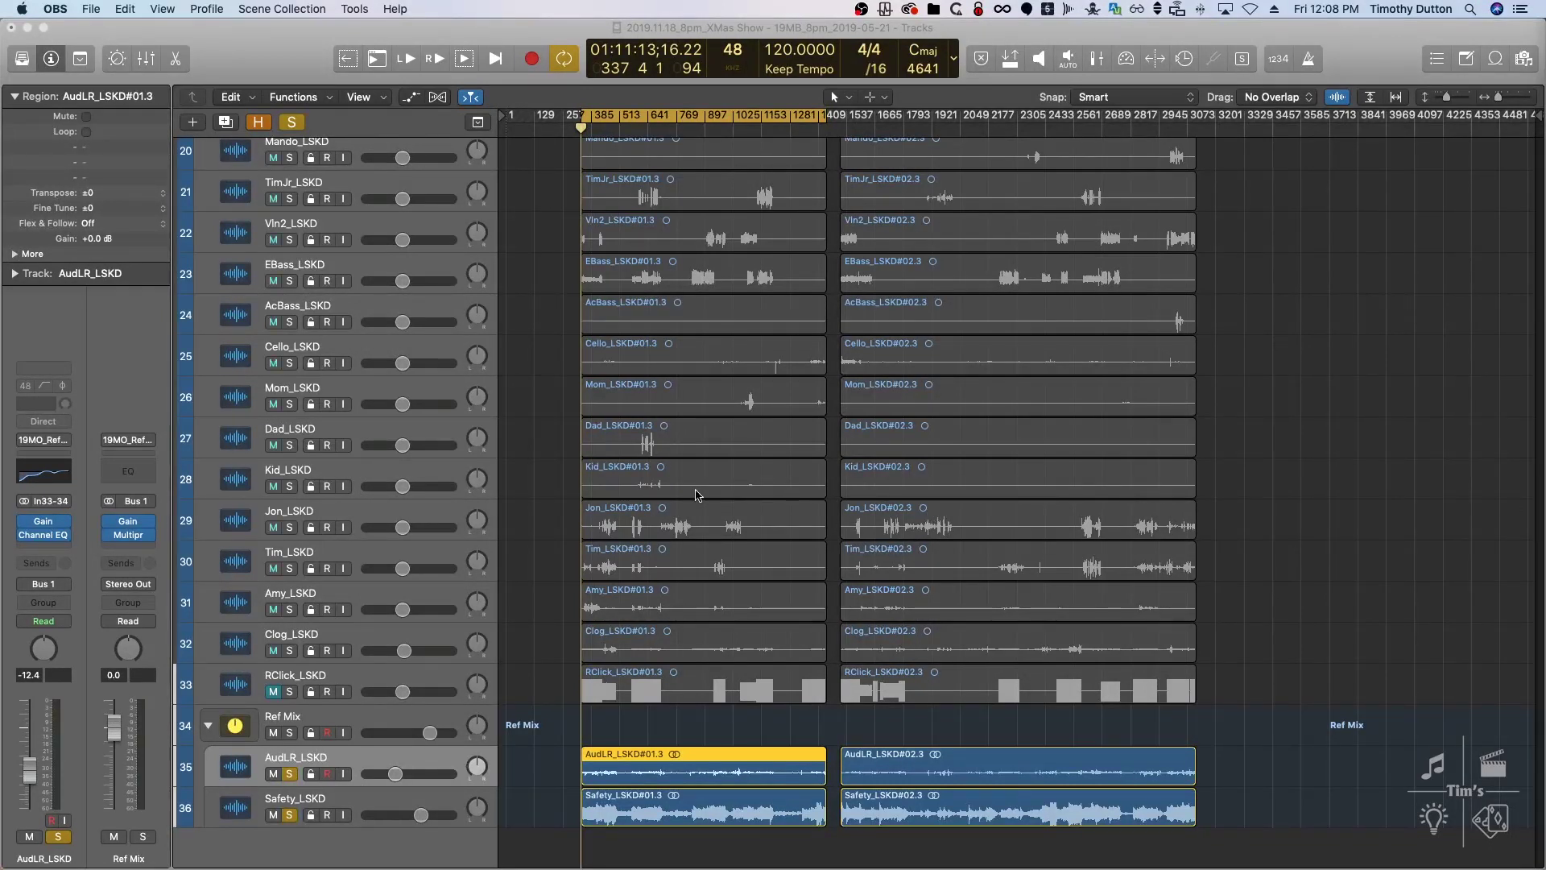
Select the RClick_LSKD track, open the Project Audio window, and select the audio file RClick_LSKD#01.3.wav
left_click(363, 683)
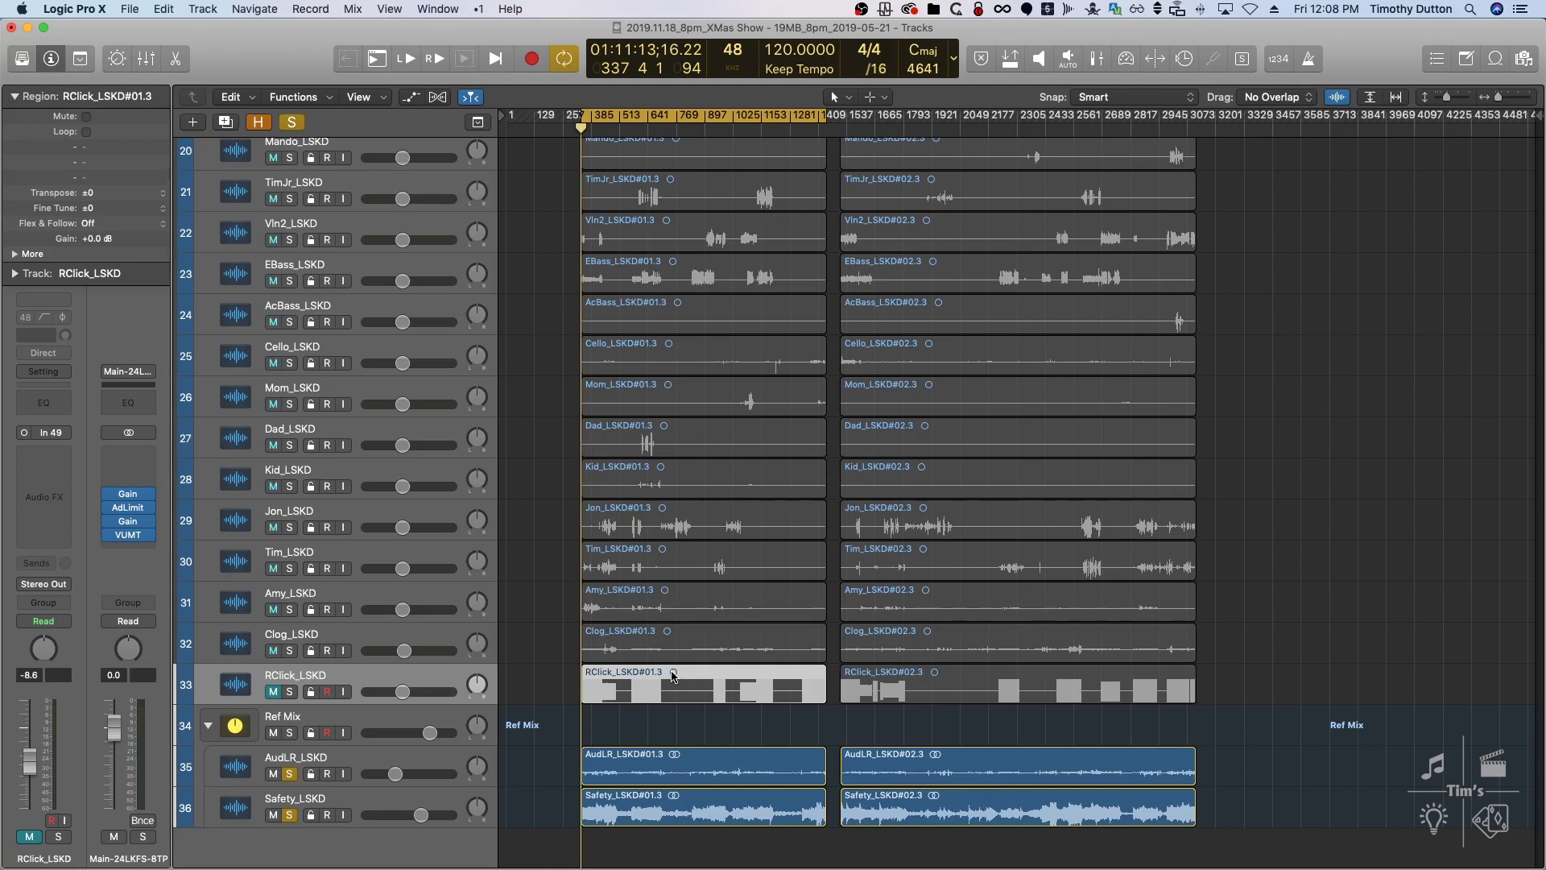
key("4")
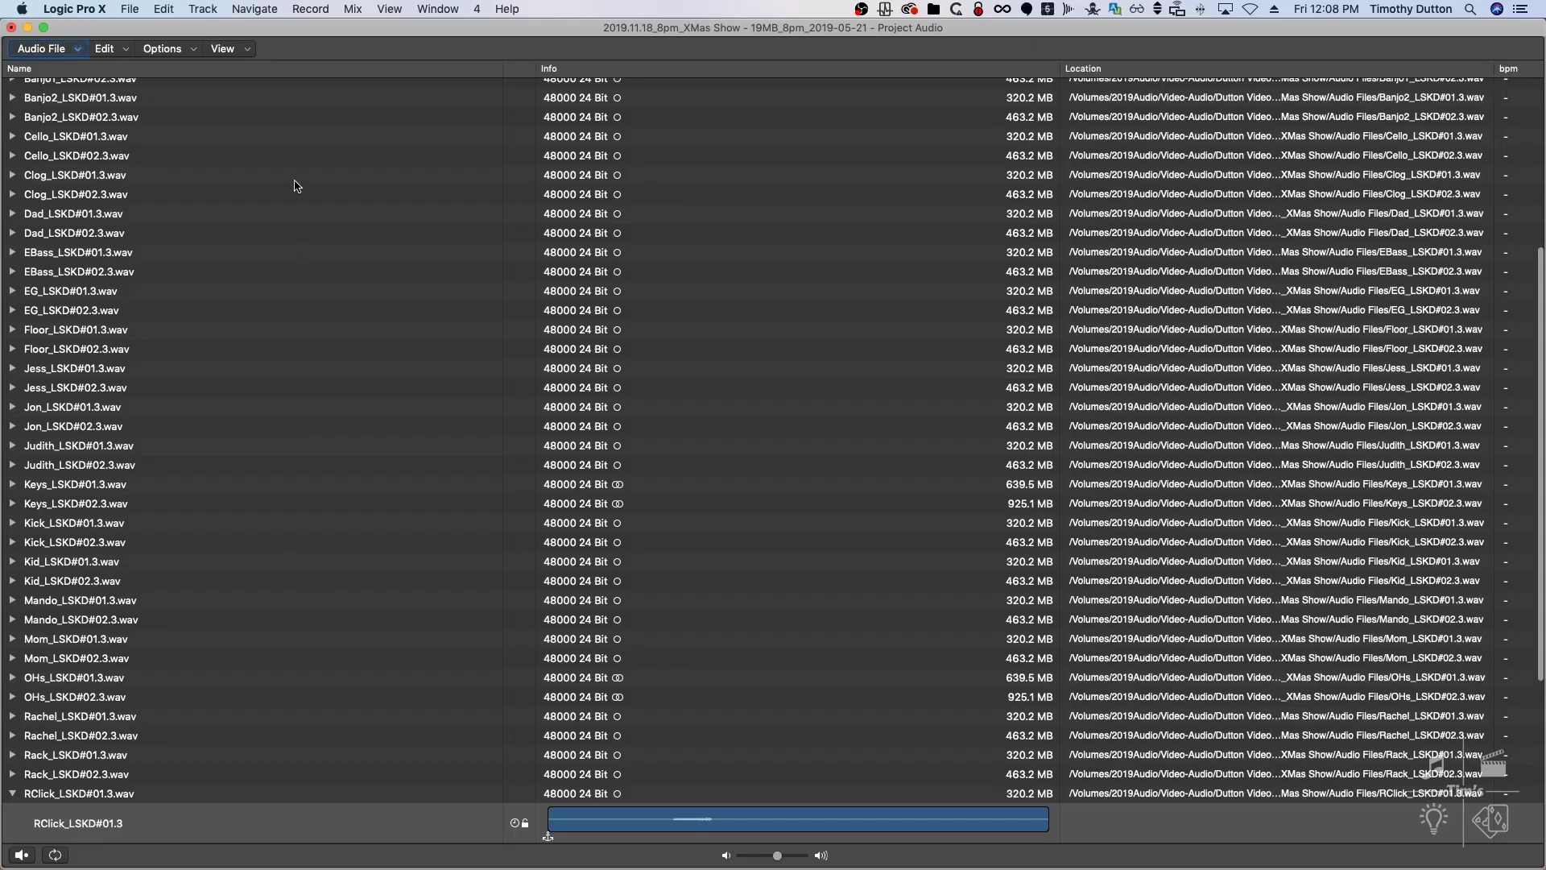
left_click(435, 12)
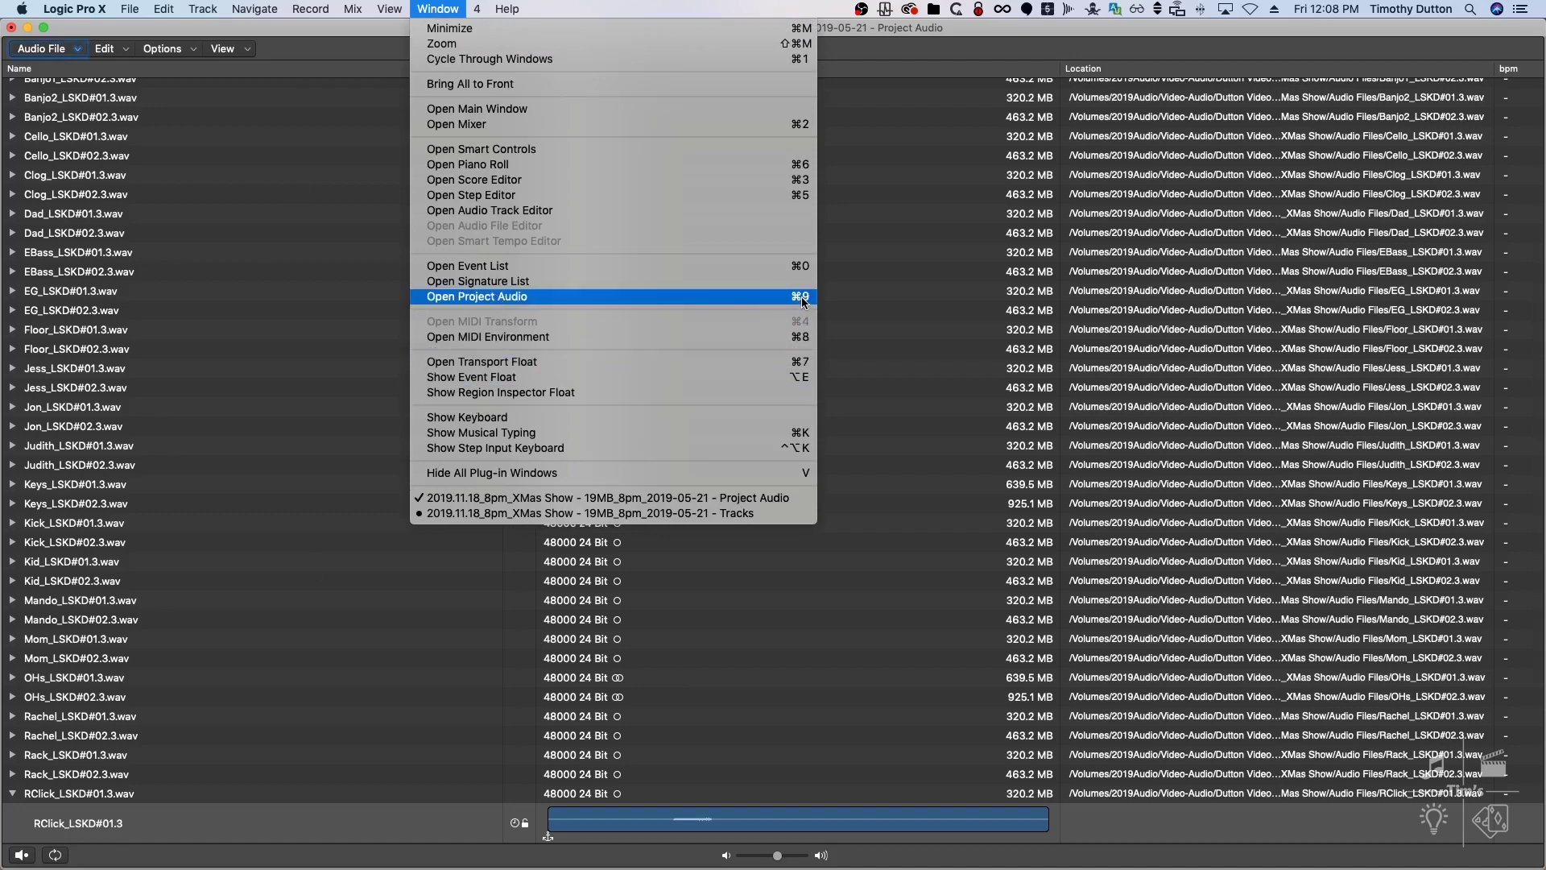
left_click(85, 447)
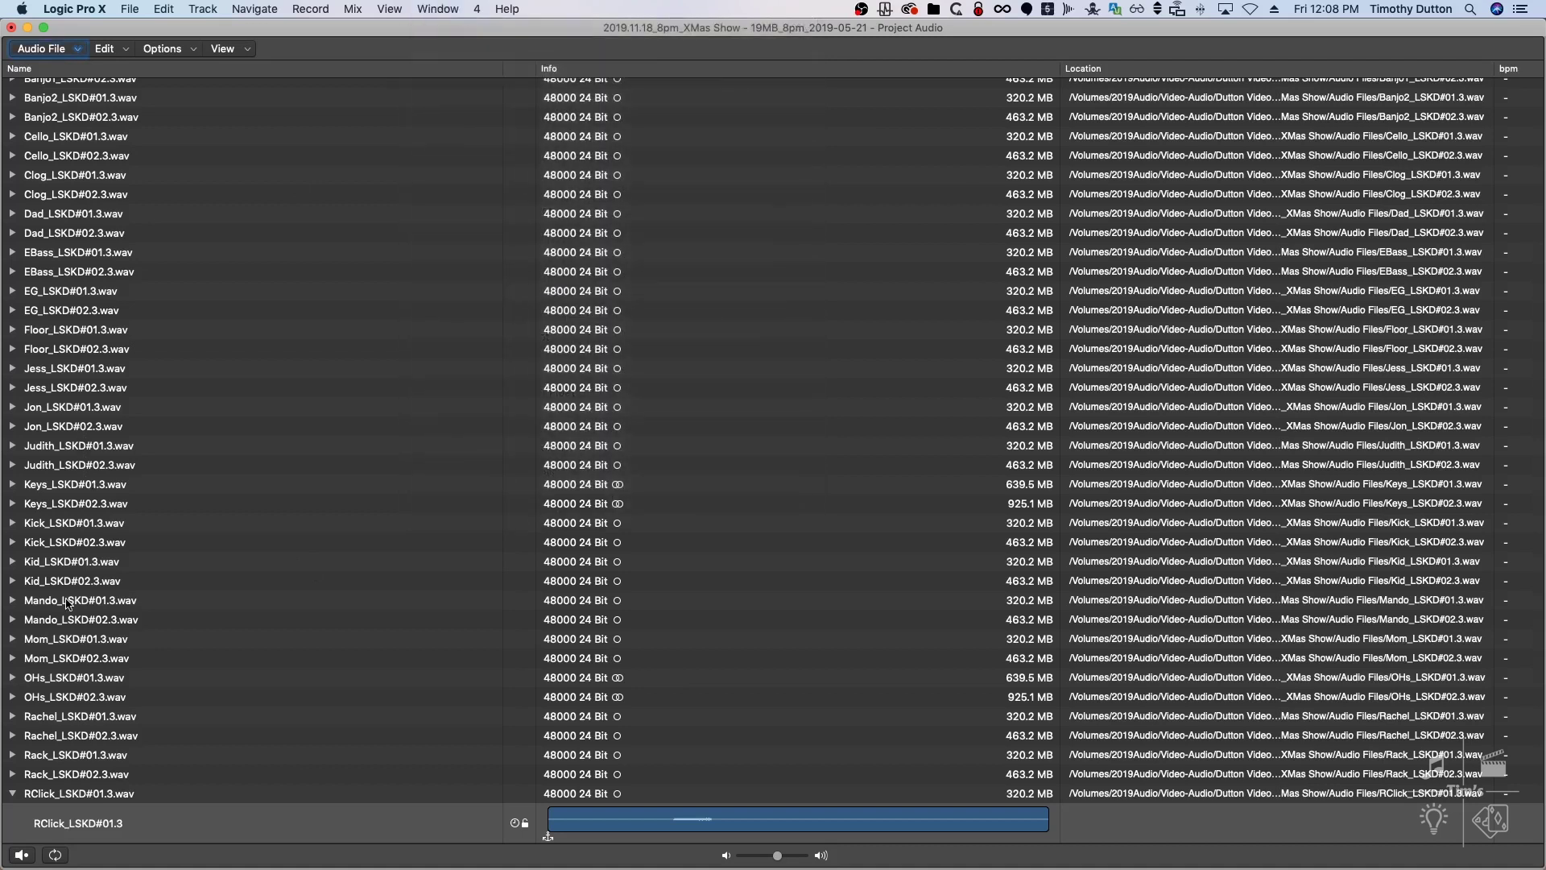
scroll(67, 604, "down", 2)
left_click(52, 732)
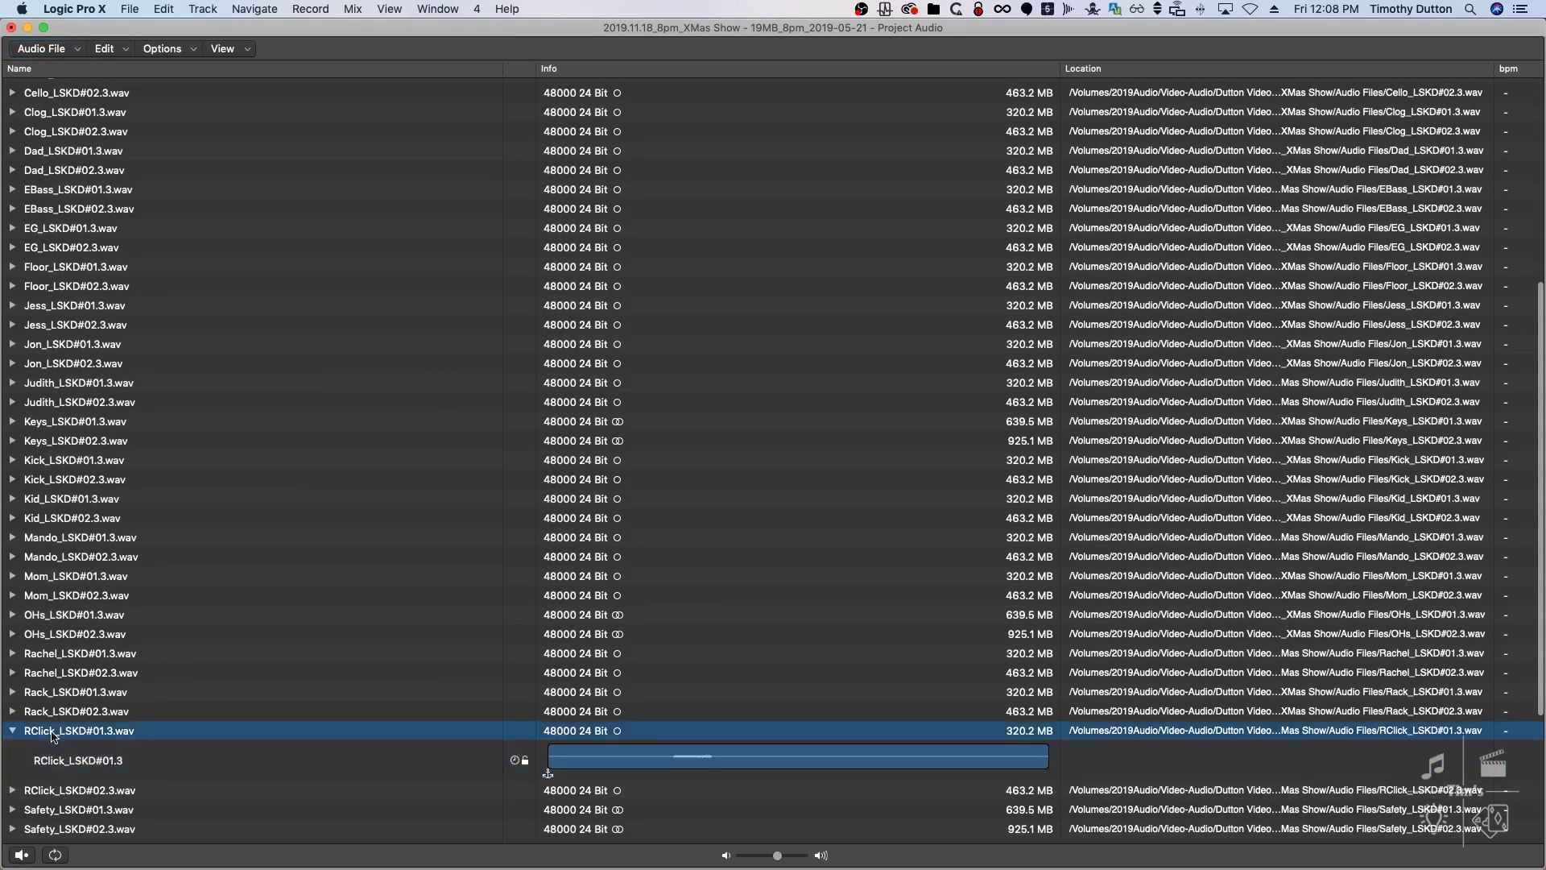
scroll(52, 734, "down", 3)
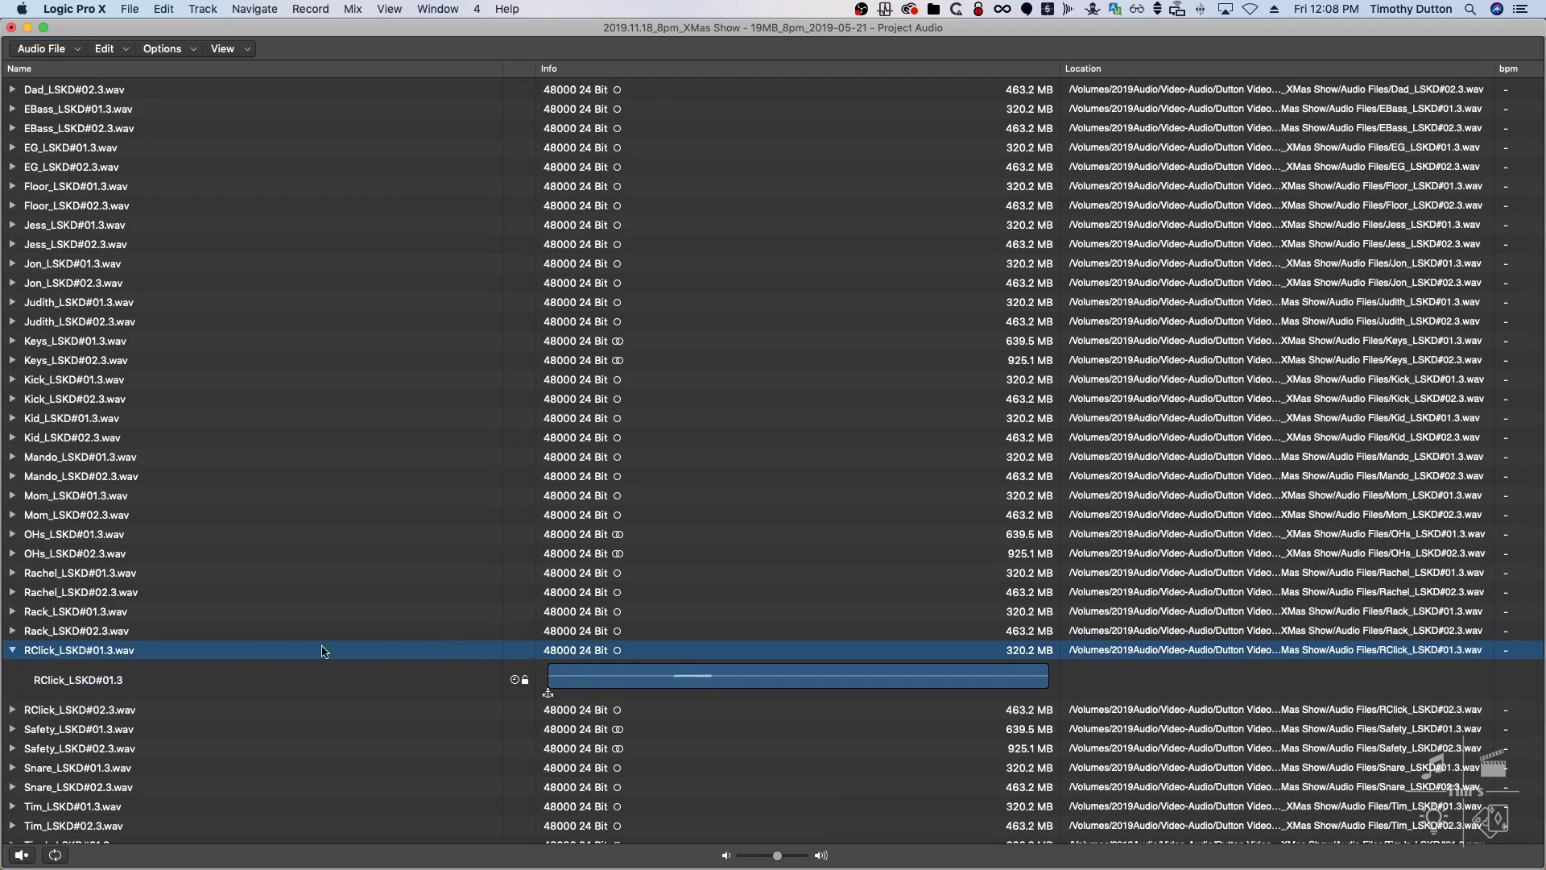
Set up a Copy/Convert of the selected click file into the Bounces folder, named 2019.11.18_8pm_XMas Show_Part01_Click.wav
left_click(44, 50)
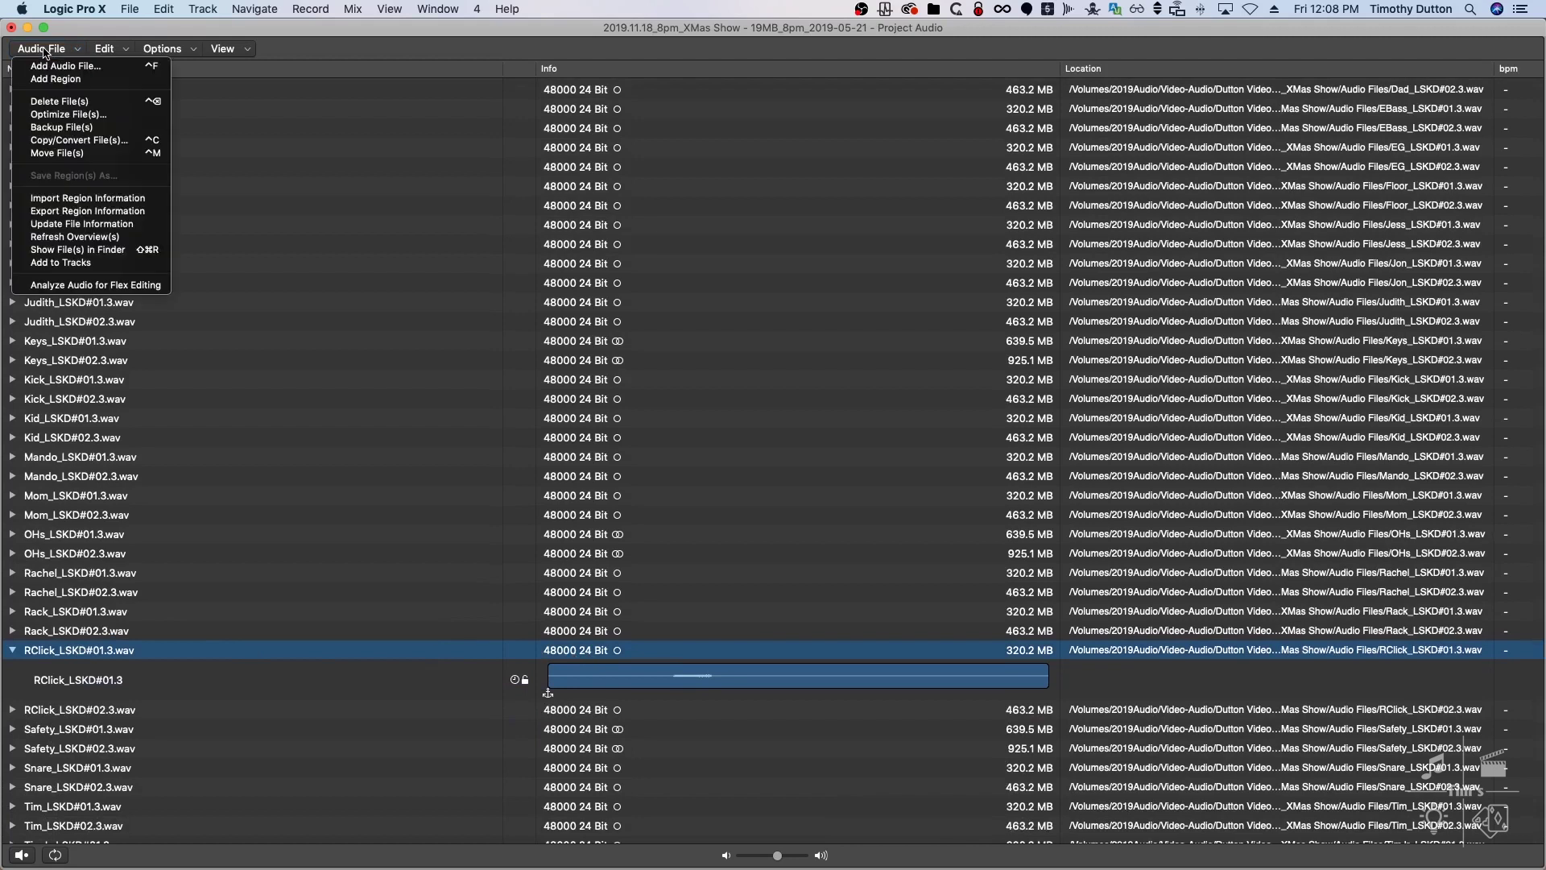
left_click(60, 140)
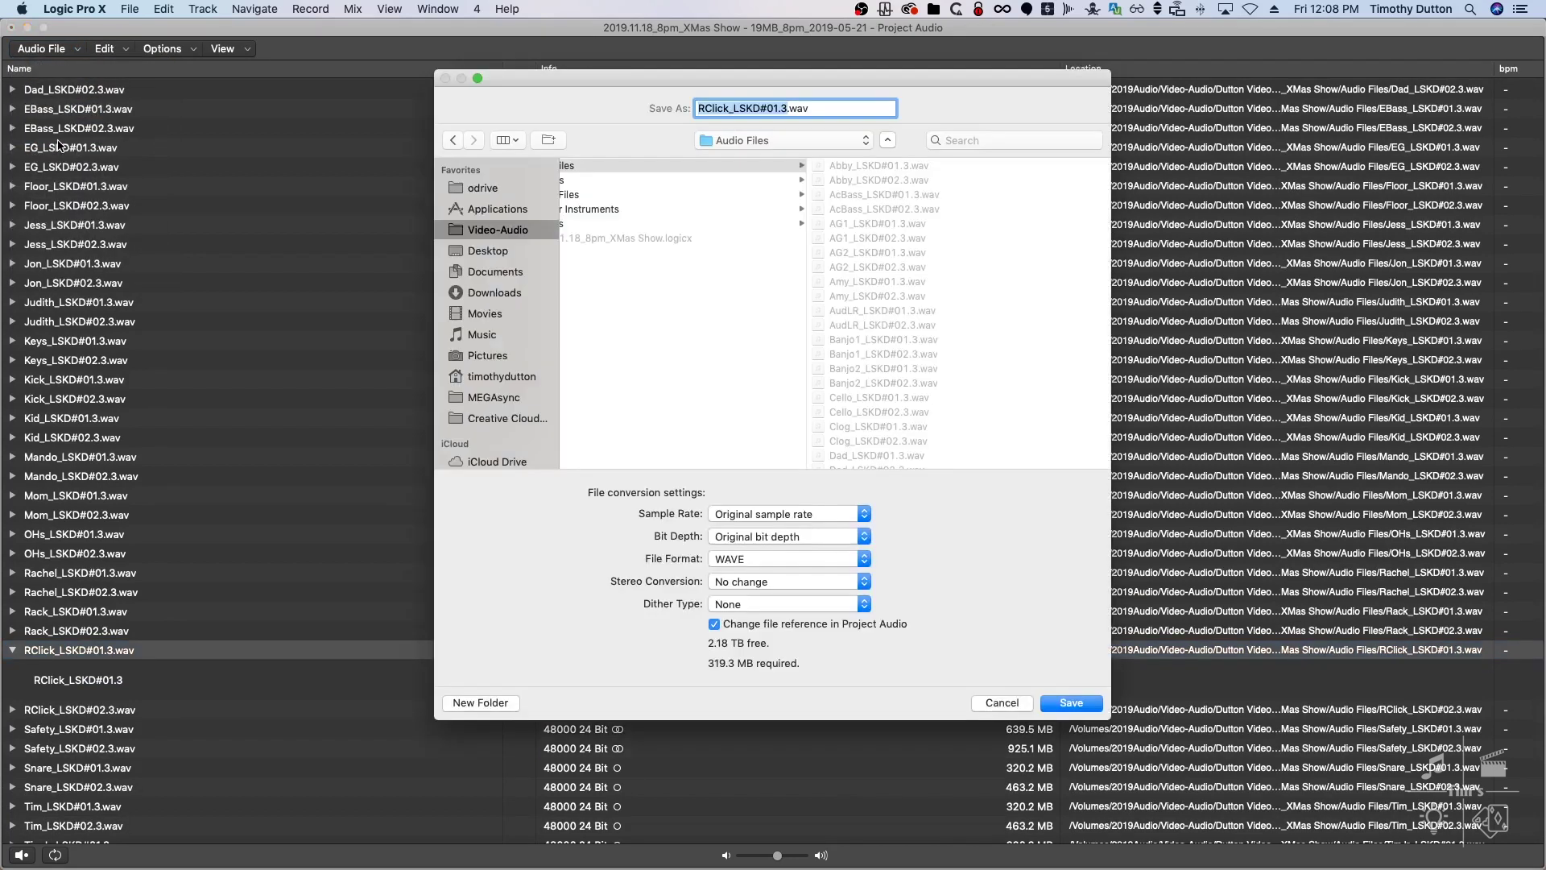
left_click(579, 180)
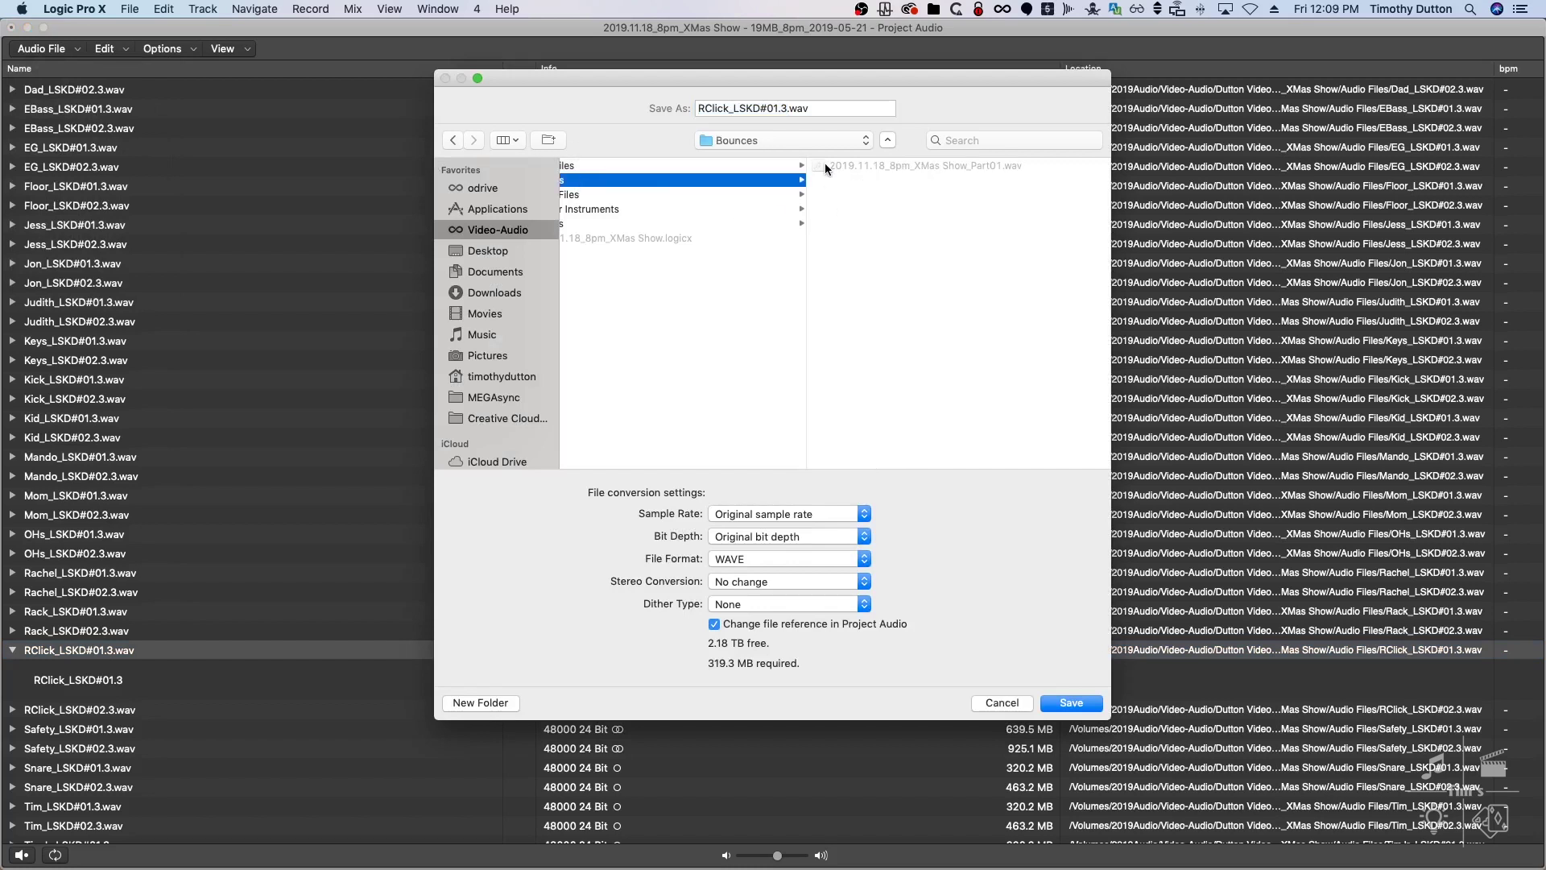
left_click(851, 164)
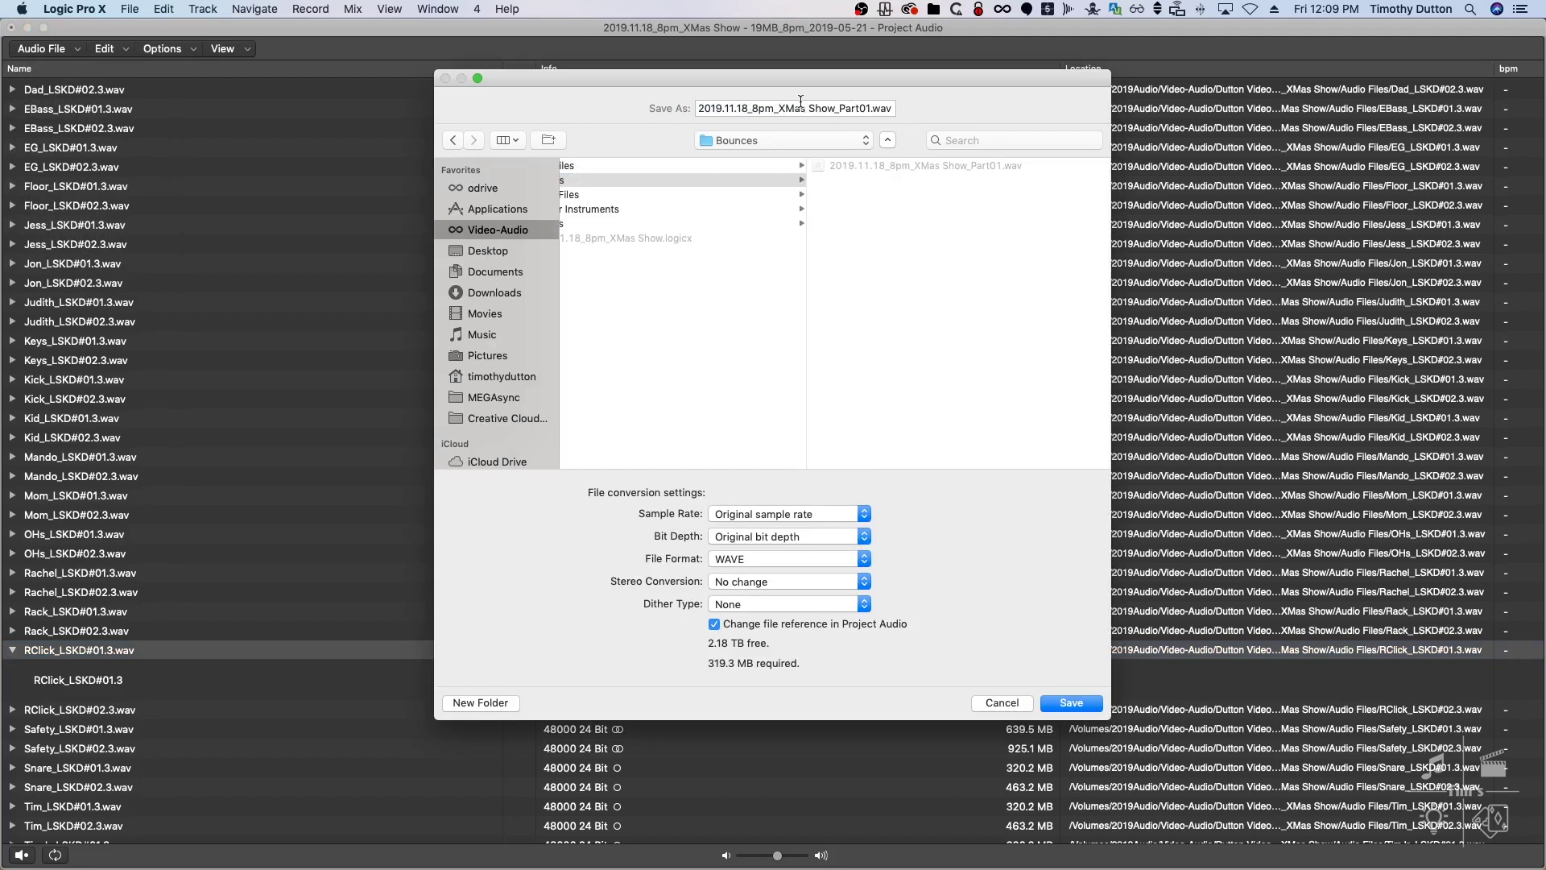
left_click(869, 108)
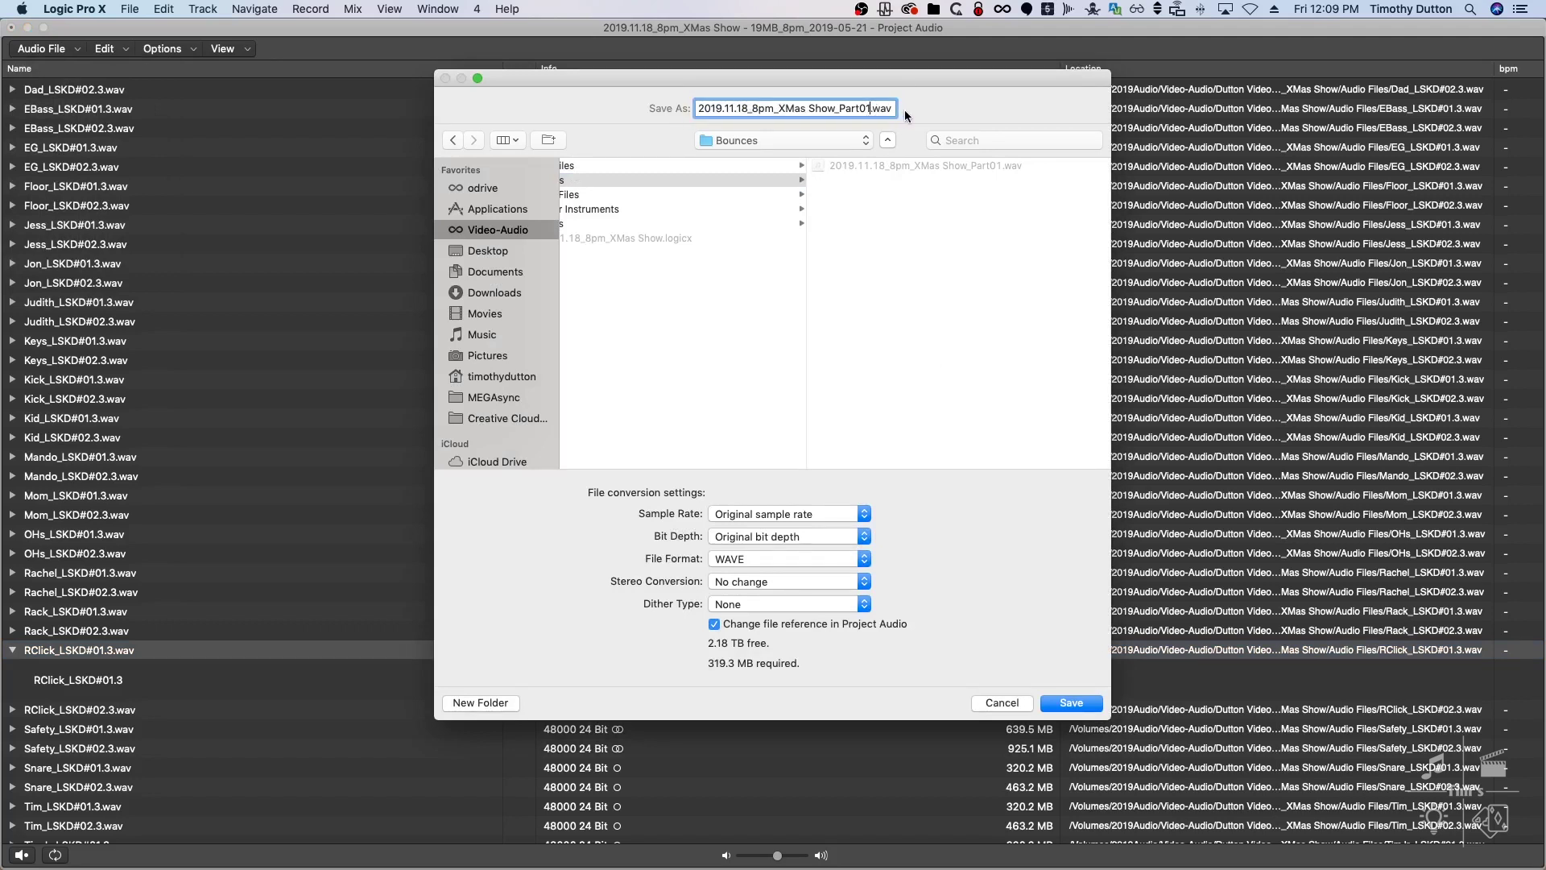
type("_Click")
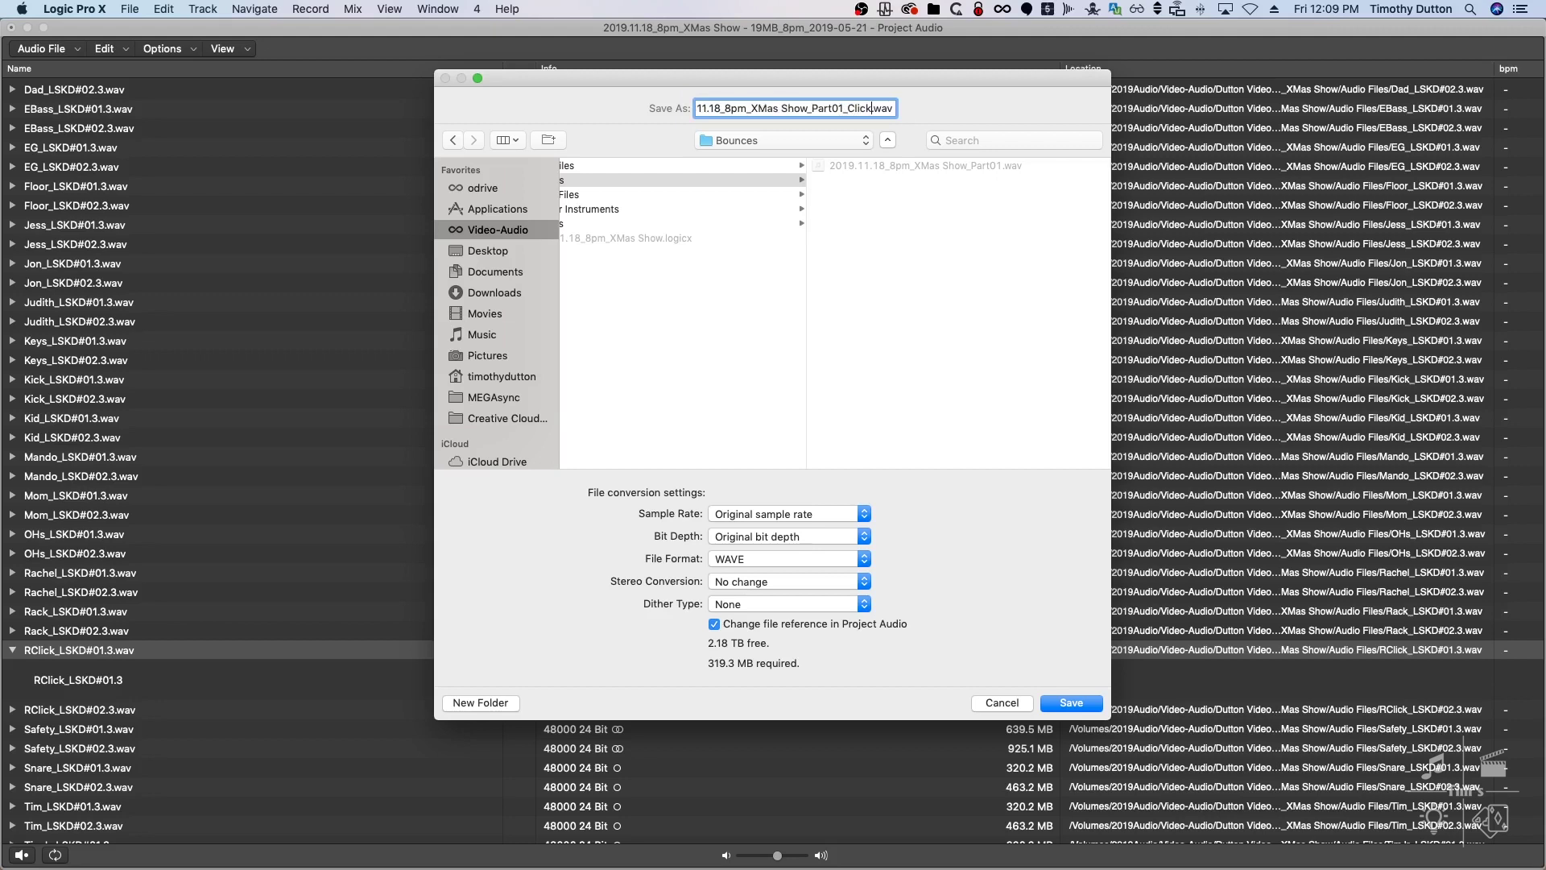
Choose the bit depth for the converted click file, save it, and close the Project Audio window
left_click(741, 541)
left_click(765, 550)
left_click(1063, 703)
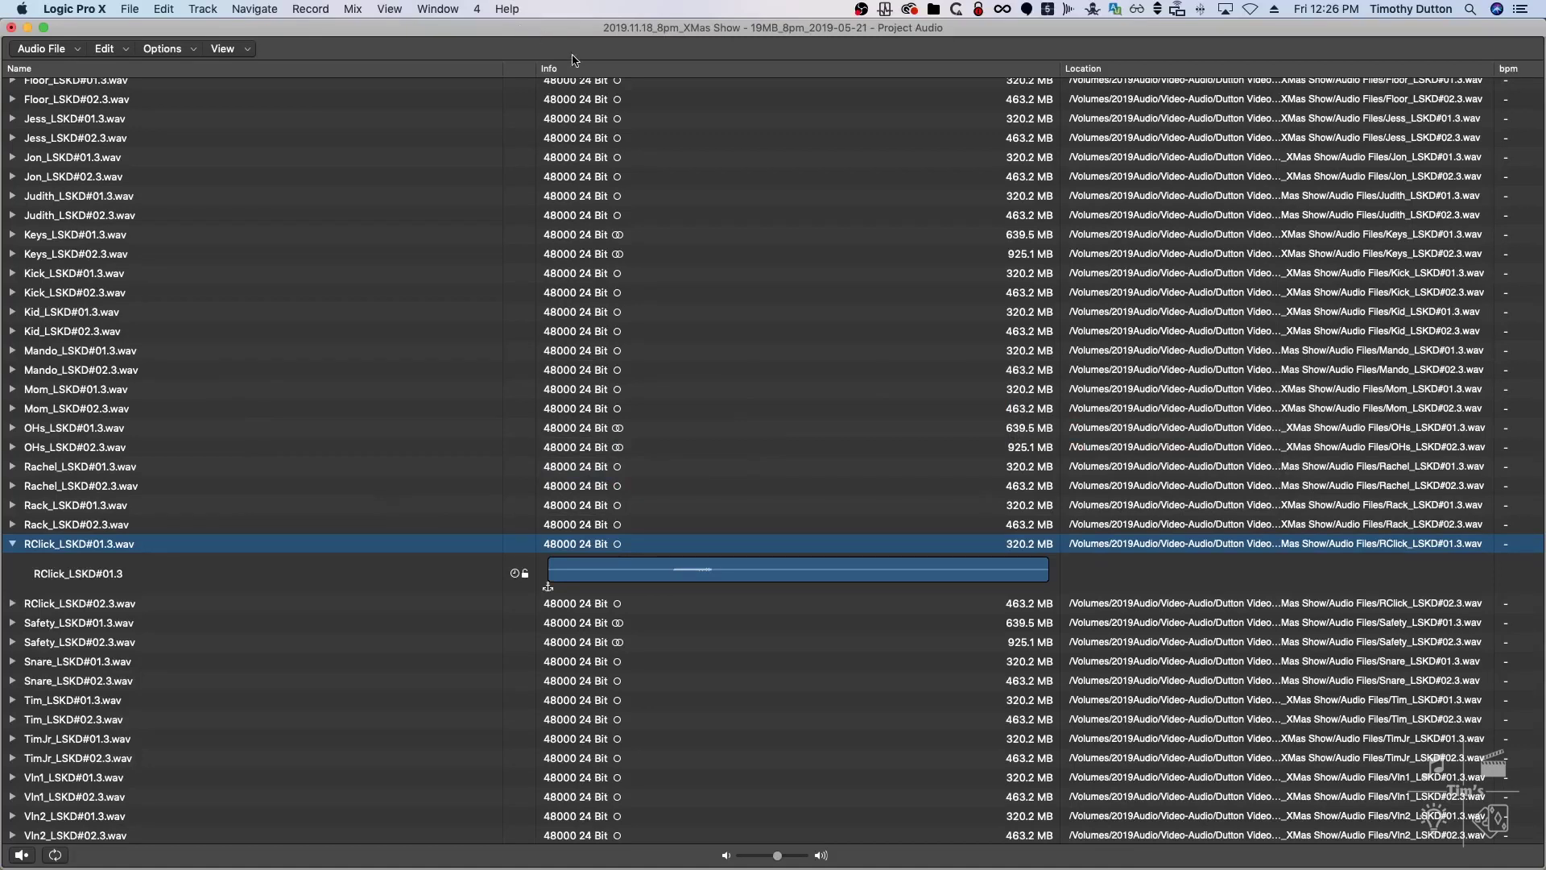
key("super+w")
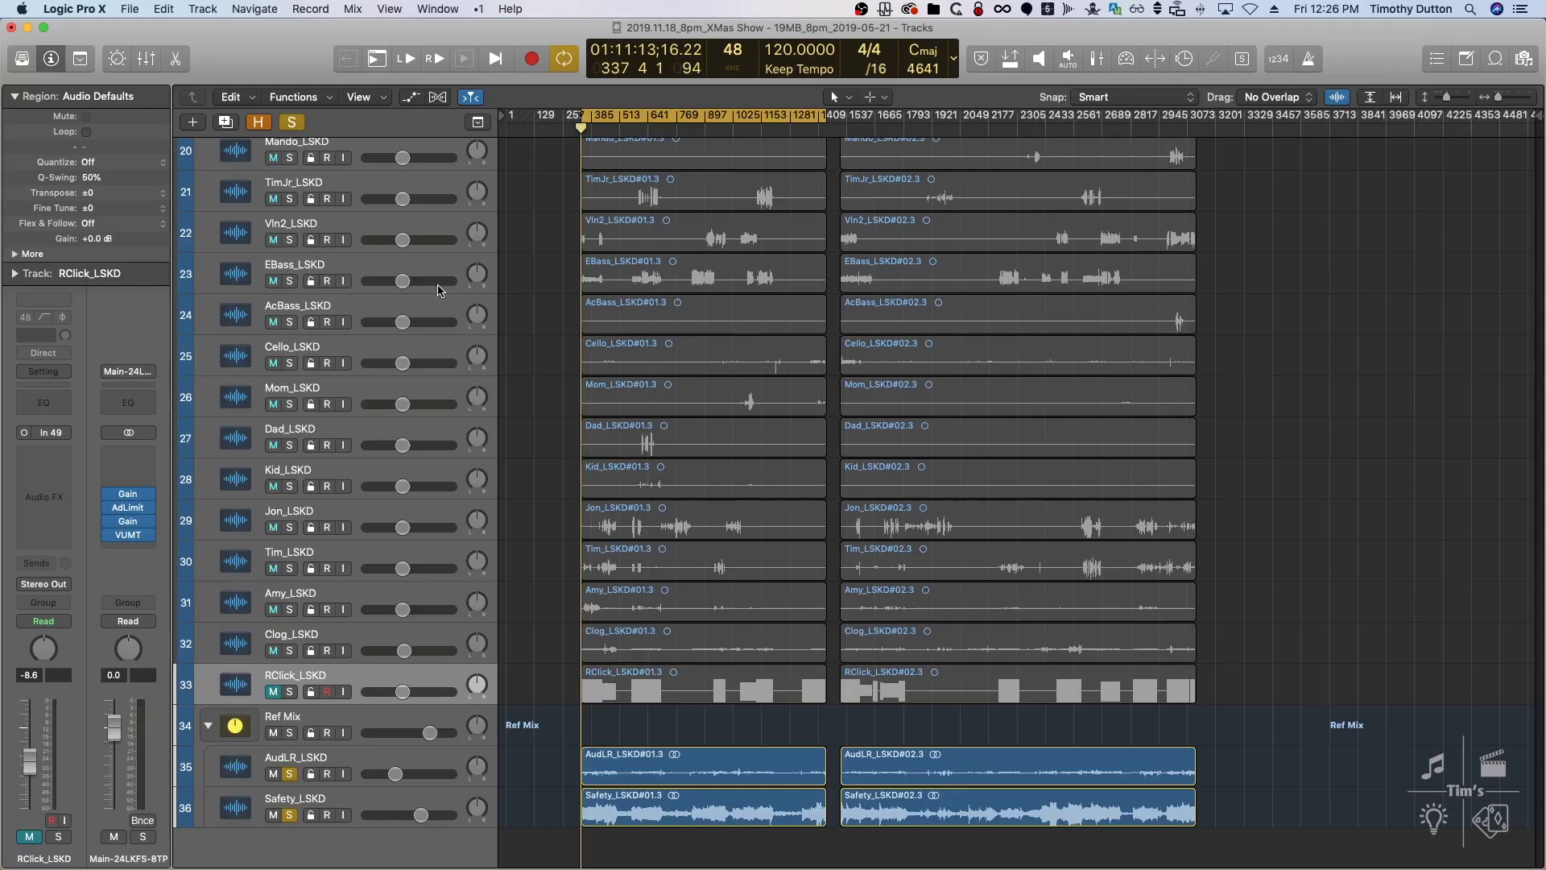
Save the Ref Mix channel strip setting as 19MO_Ref_Mix.cst, replacing the existing file
left_click(355, 719)
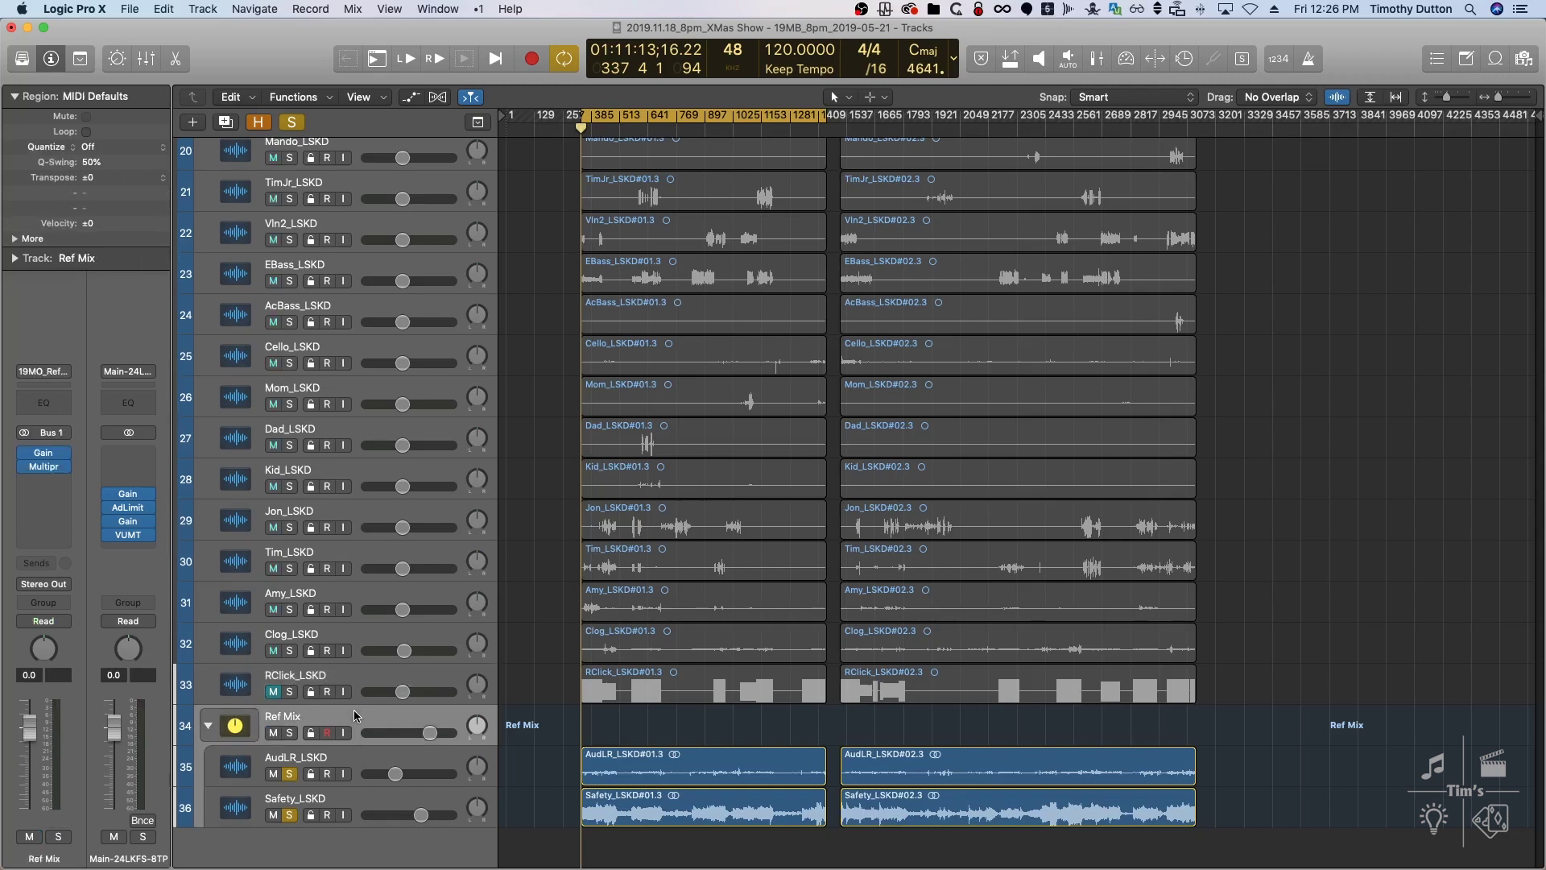
left_click(43, 373)
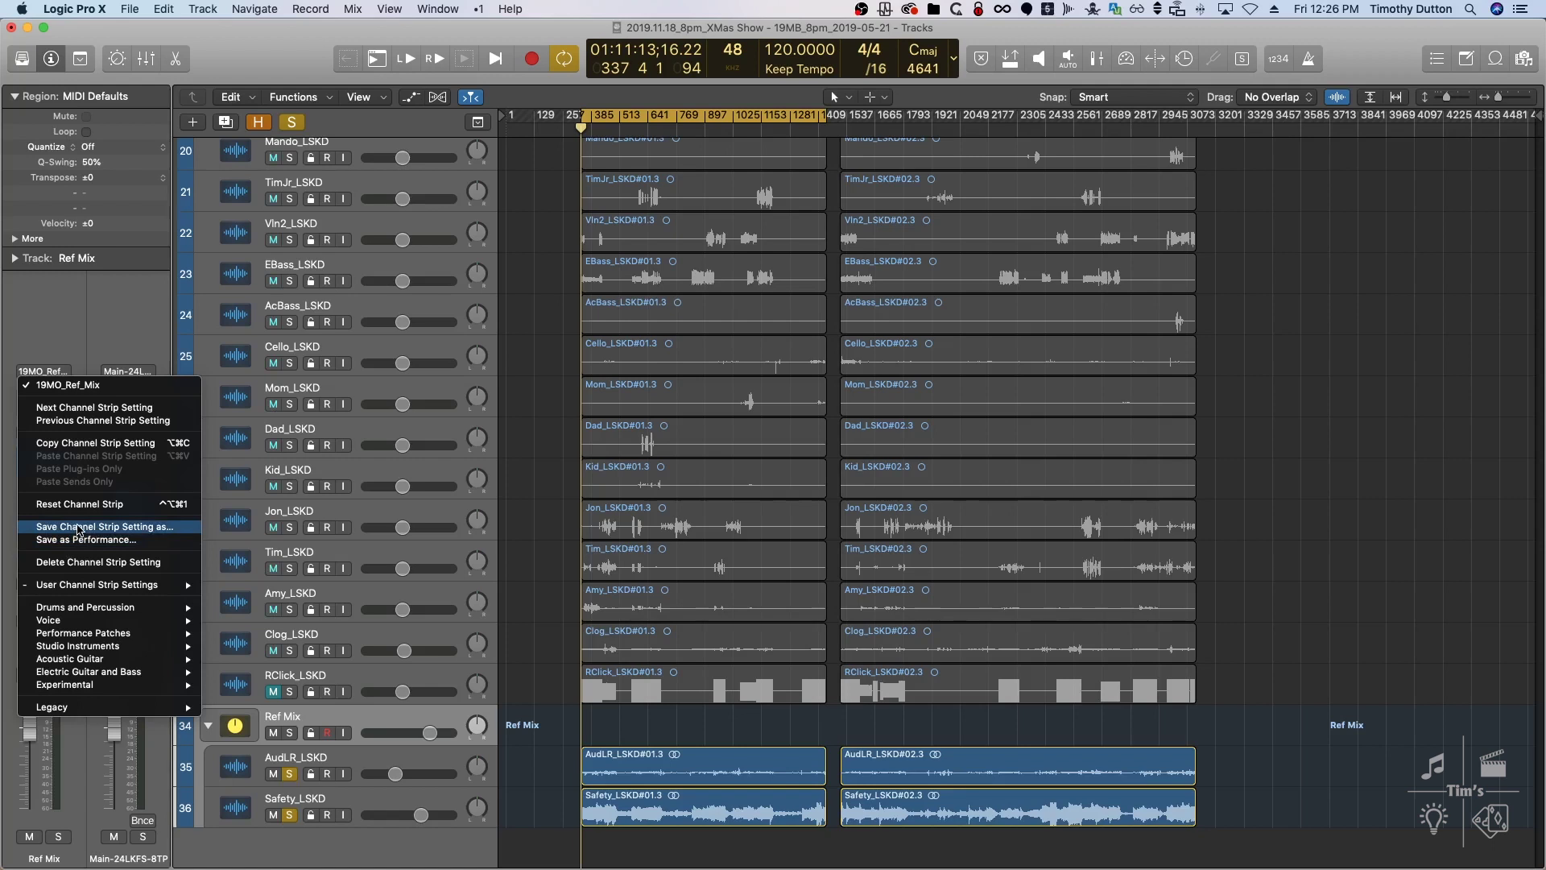
left_click(130, 529)
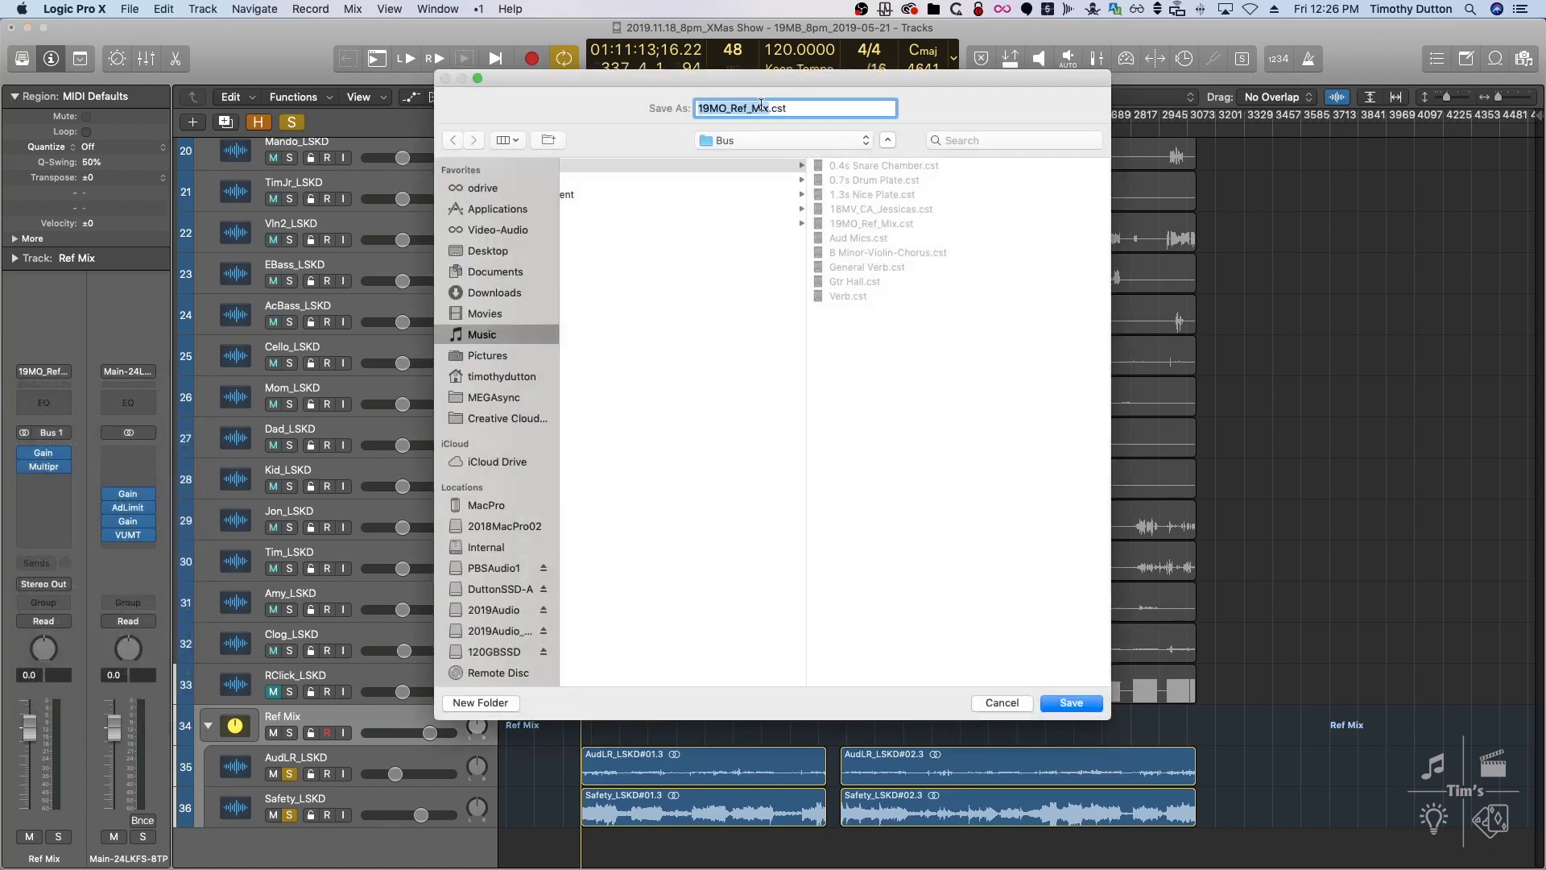
left_click(1081, 705)
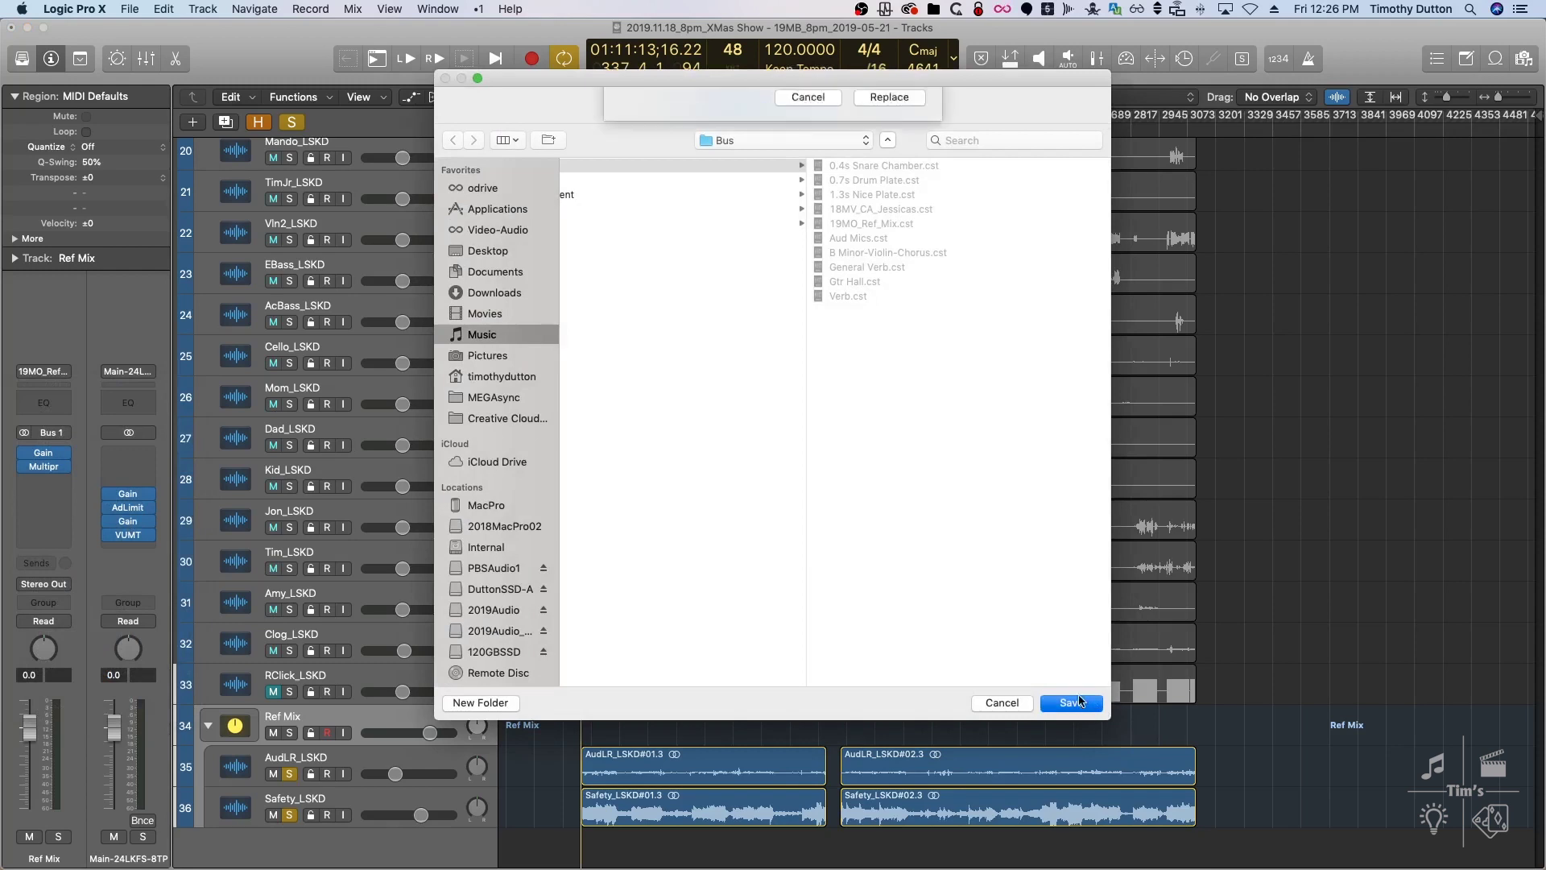
left_click(890, 184)
Save the AudLR_LSKD channel strip setting as 19MO_Ref_Aud.cst, replacing the existing file
left_click(345, 761)
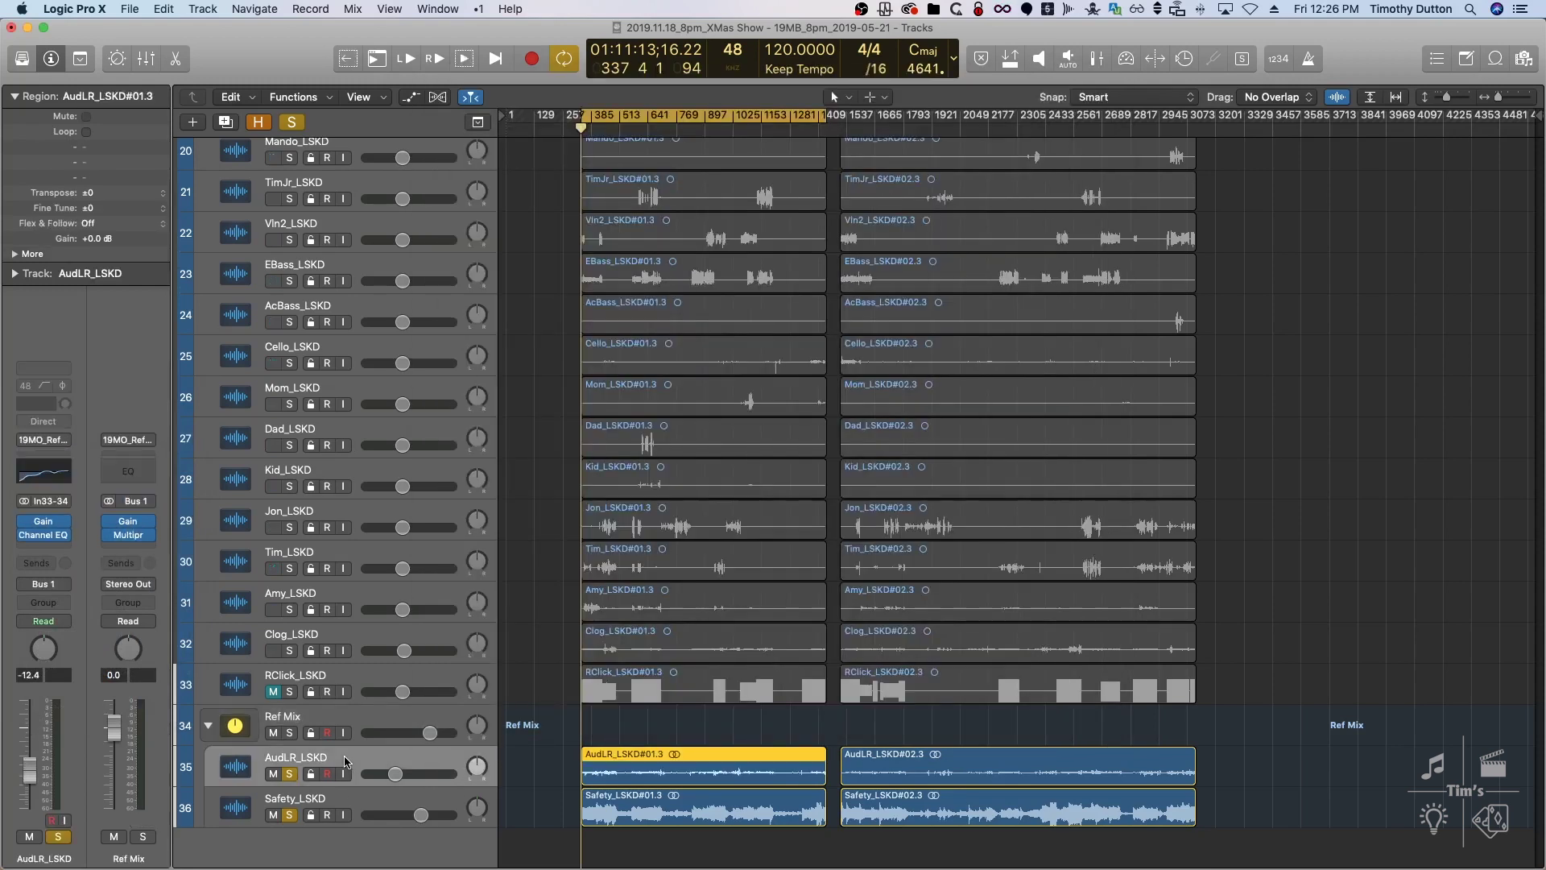
left_click(43, 438)
left_click(73, 423)
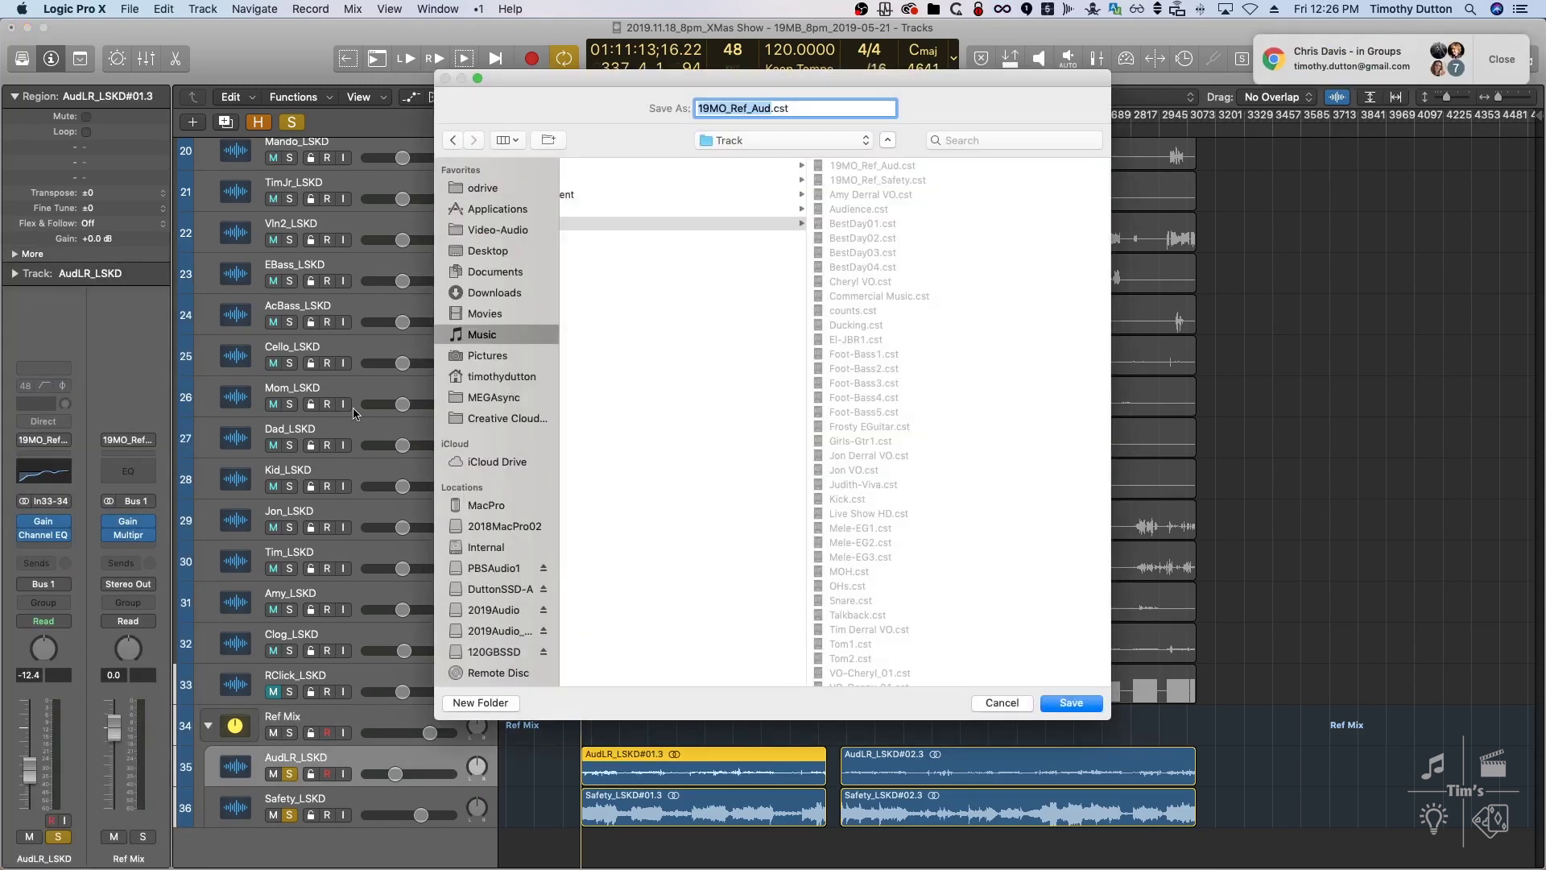
key("Return")
left_click(902, 210)
Save the Safety_LSKD channel strip setting under its existing name, 19MO_Ref_Safety, replacing the old file
left_click(345, 802)
left_click(43, 439)
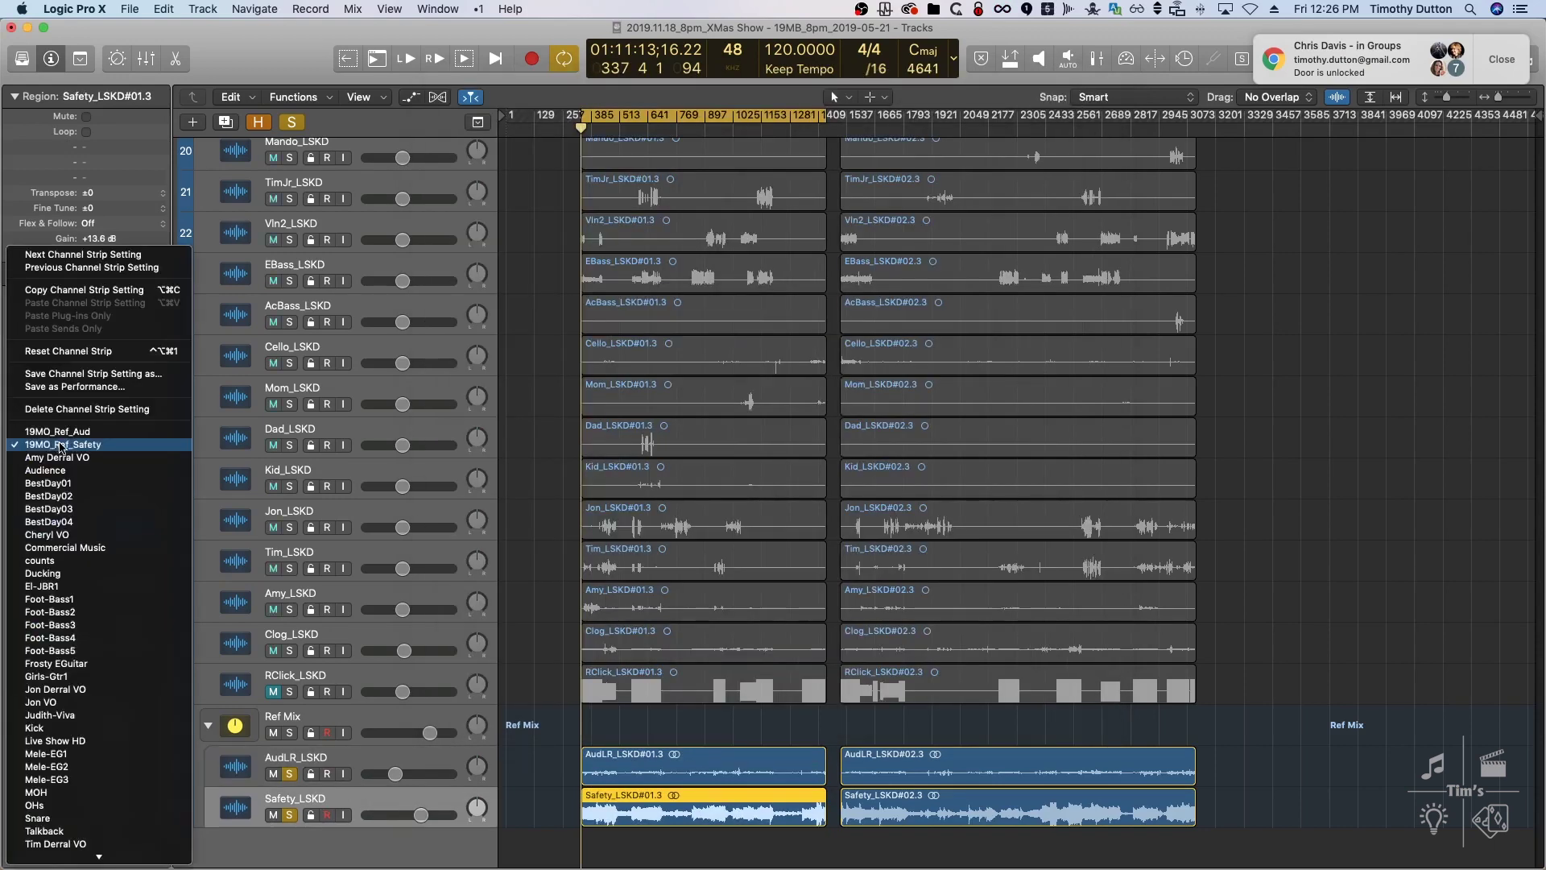
left_click(97, 375)
key("Return")
key("Return")
Open the mixer and start saving the channel strip setting of the Main-24LKFS-8TP output channel
key("super+2")
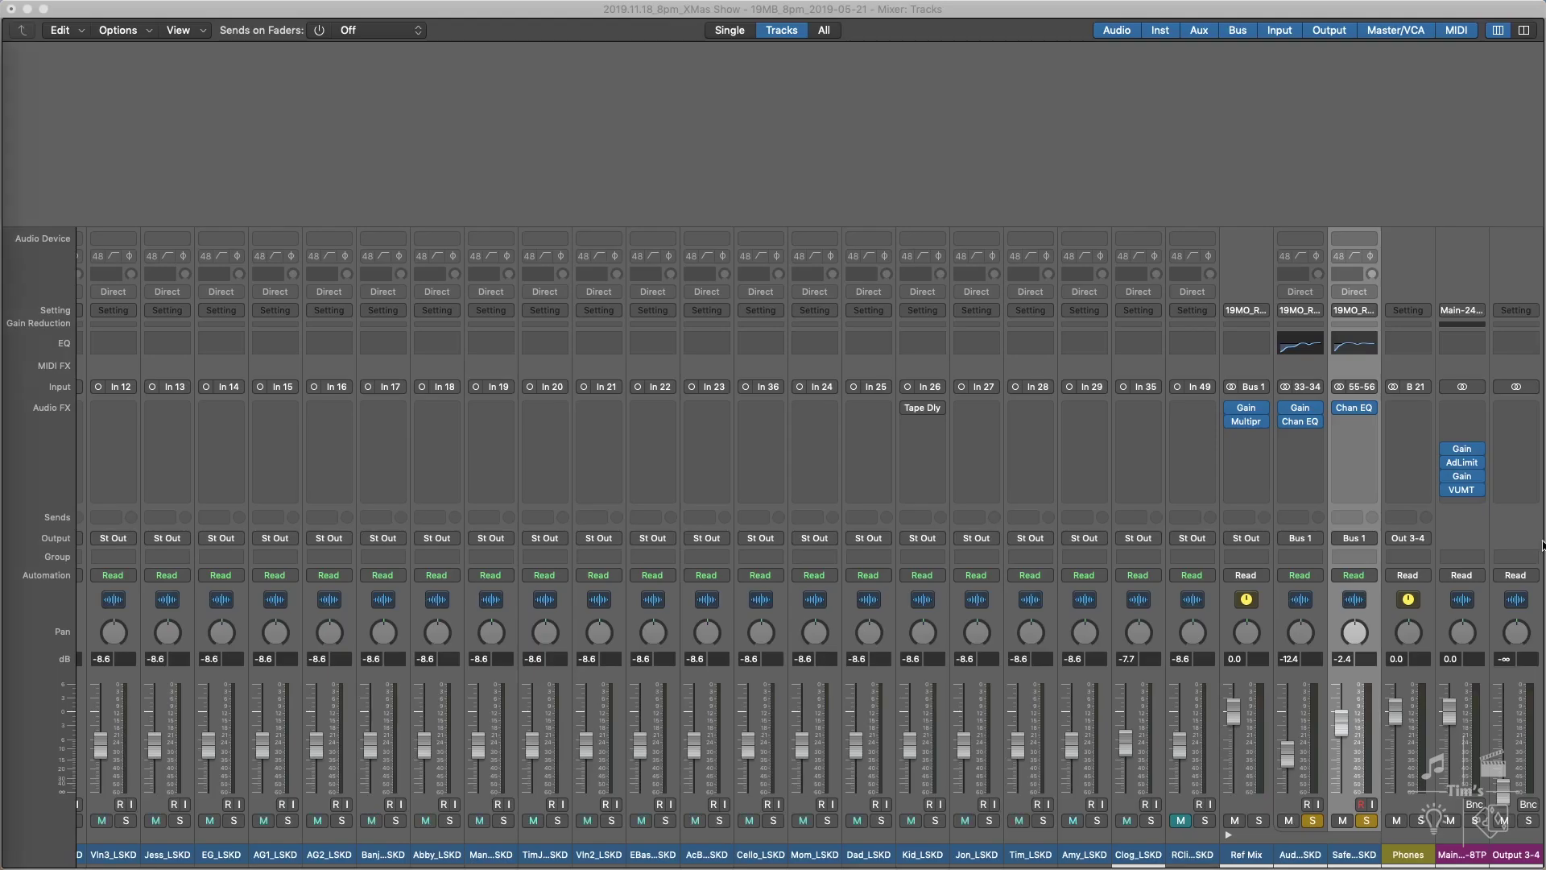
left_click(1486, 858)
left_click(1461, 310)
left_click(1345, 442)
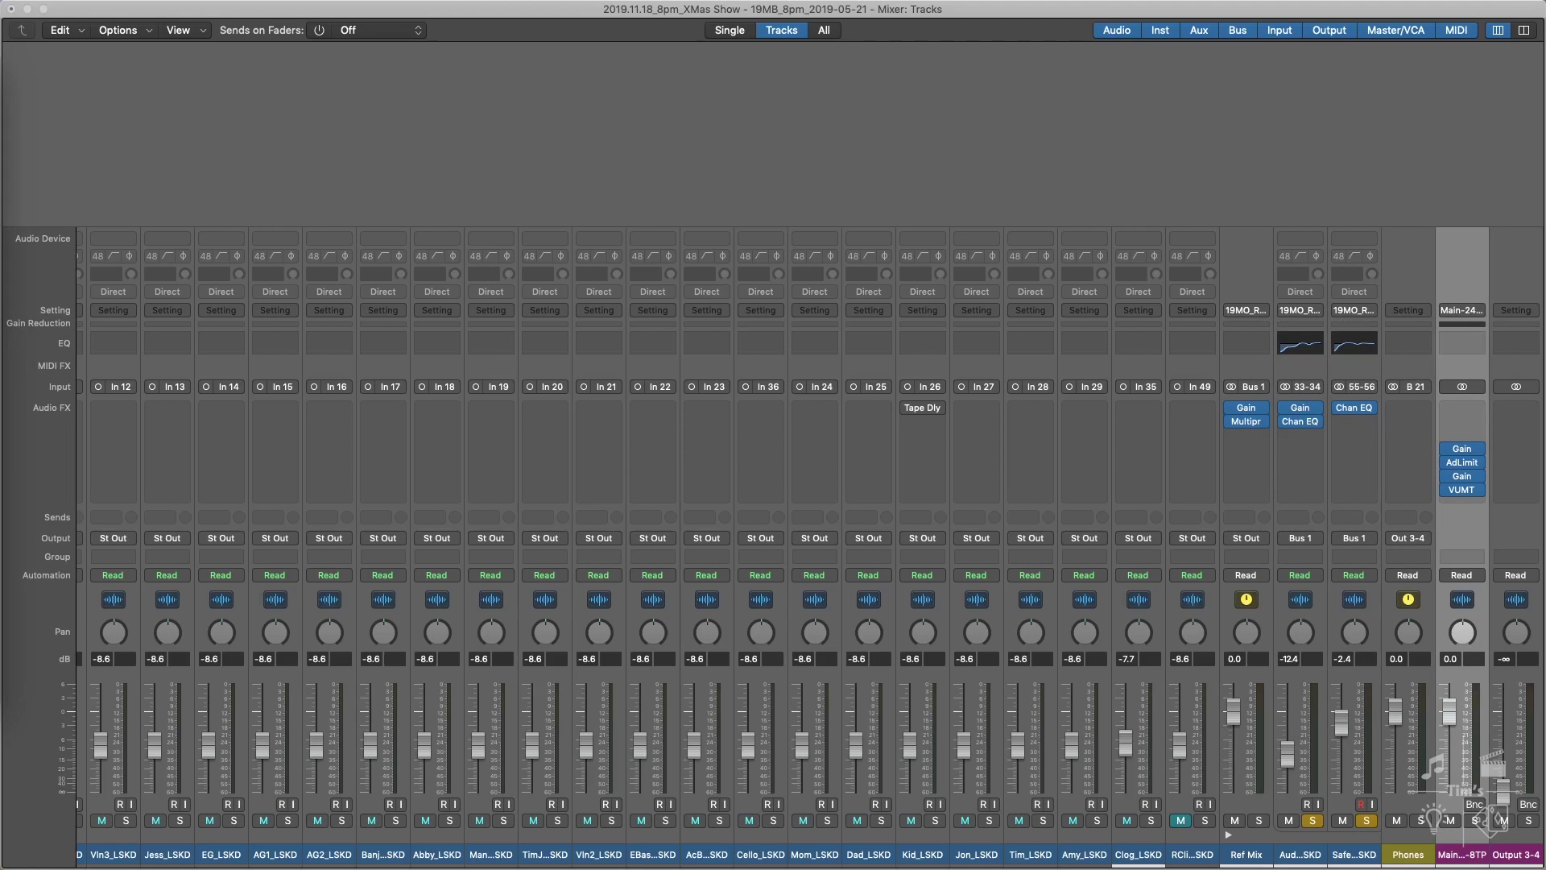